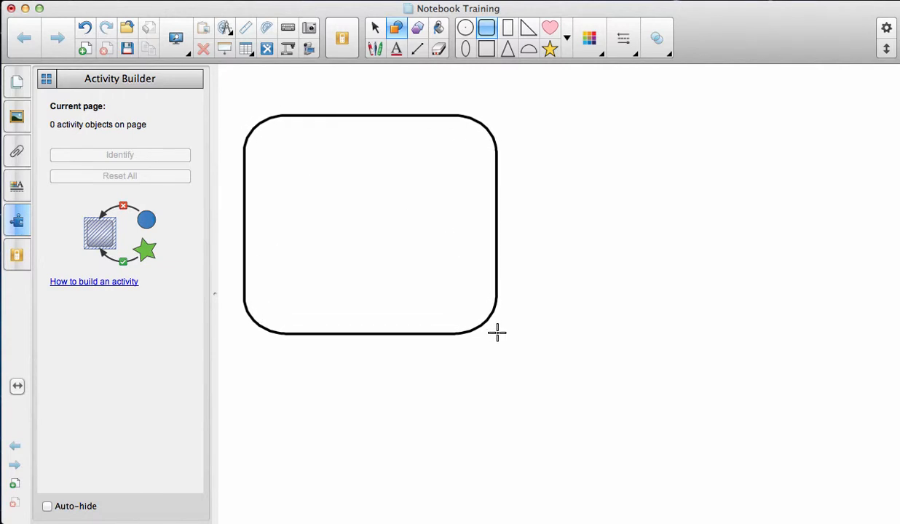
Copy the large rounded rectangle and place the duplicate beside it, roughly level with the original
click(374, 27)
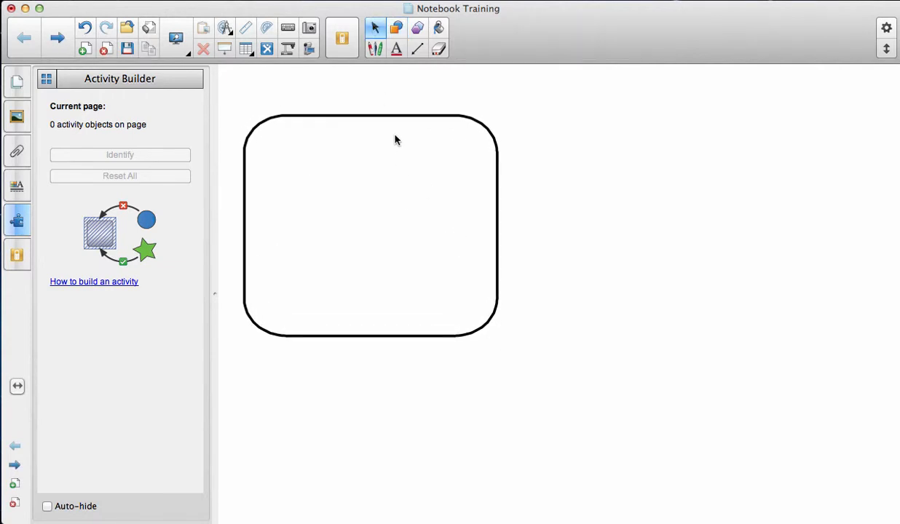
click(392, 119)
click(502, 110)
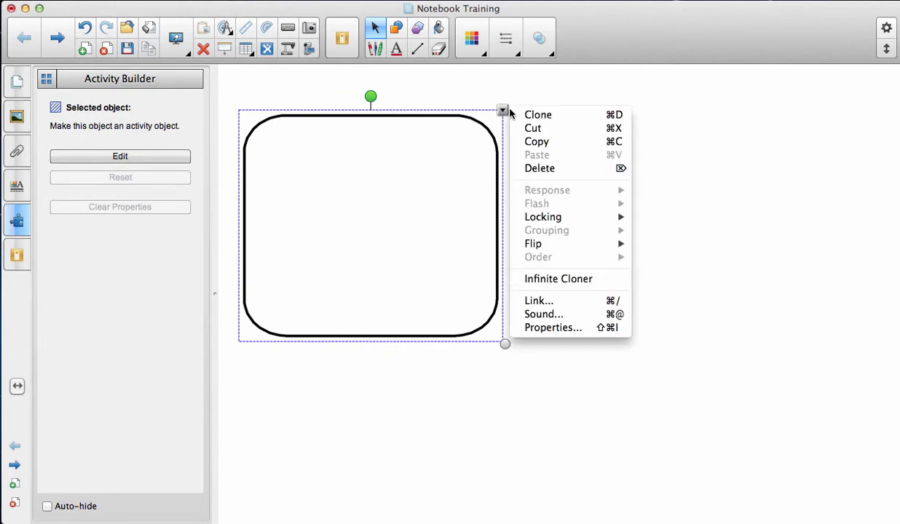
click(536, 141)
click(616, 159)
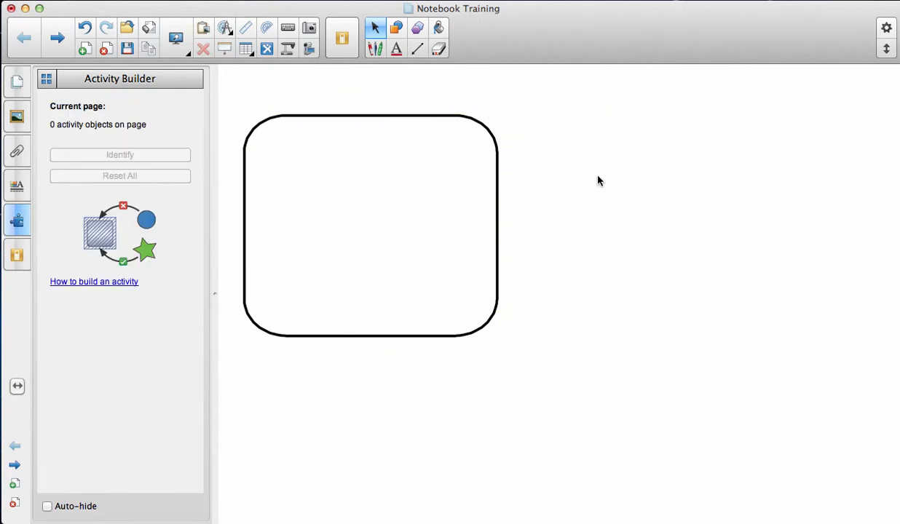
key(super+v)
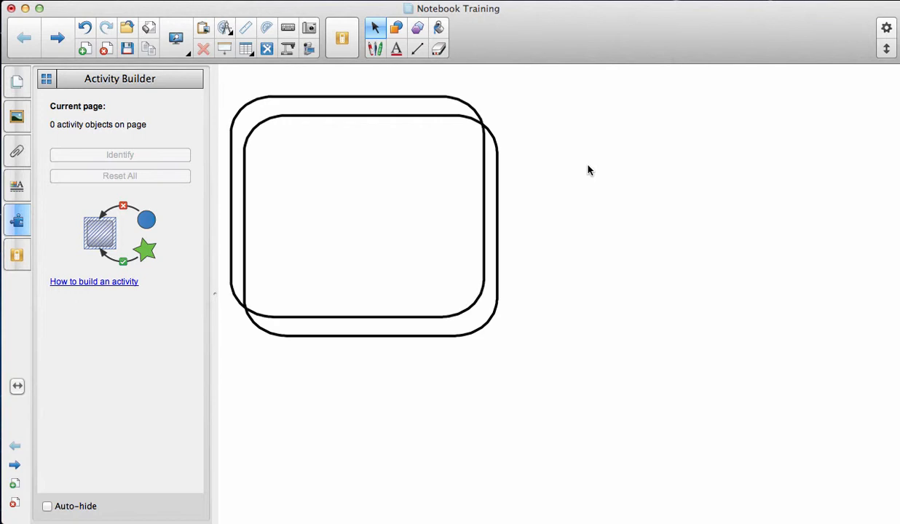
drag(341, 93, 707, 114)
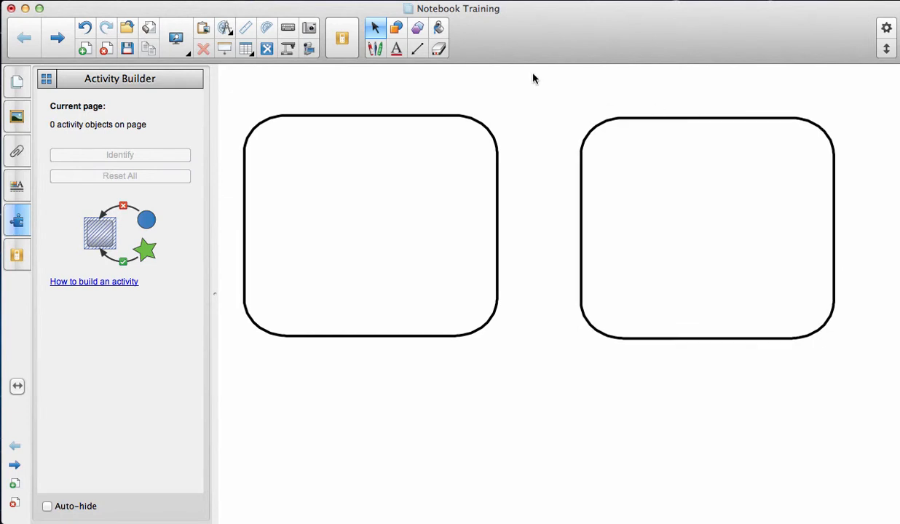
Add the text heading "Polygon" and position it just above the first rounded box
click(398, 49)
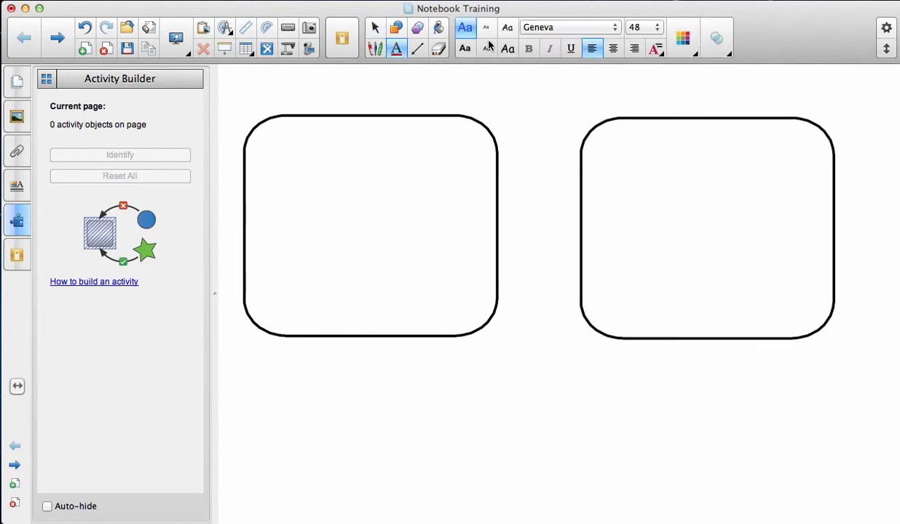
drag(262, 78, 511, 120)
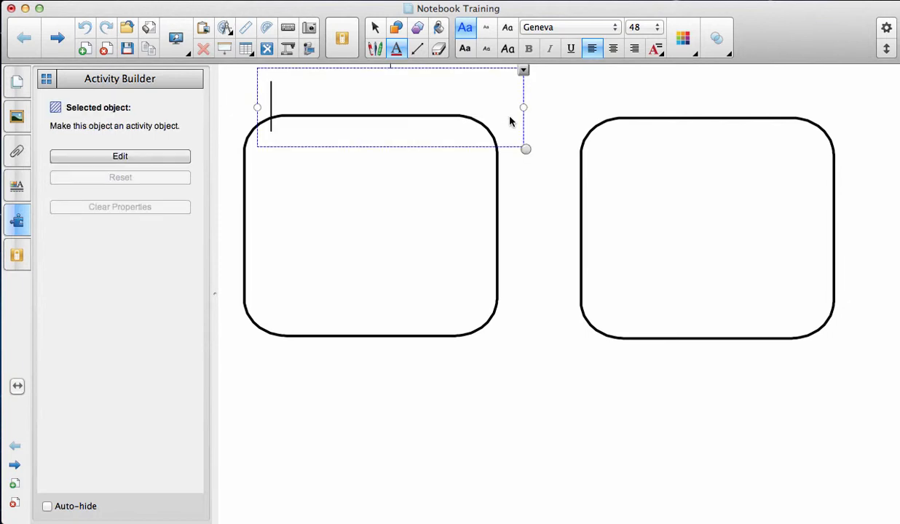
text(Polygon)
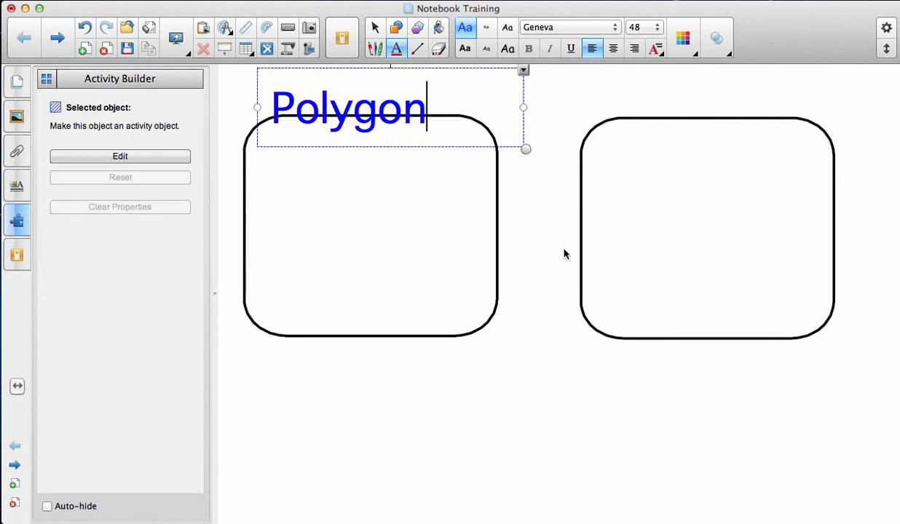
click(374, 29)
mouse_move(374, 104)
mouse_down()
mouse_move(391, 84)
mouse_move(373, 91)
mouse_up()
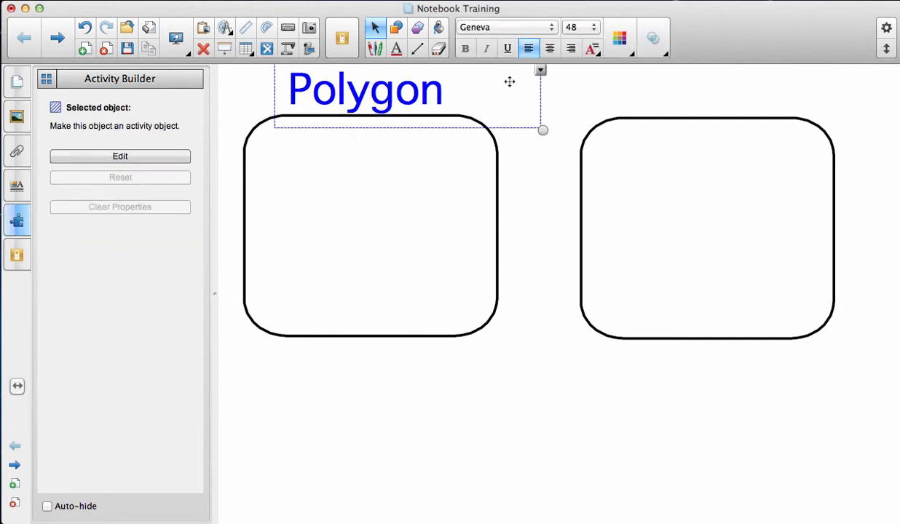
Clone the "Polygon" heading, place the copy above the second box and change its text to "Not a Polygon"
key(super+d)
drag(371, 140, 727, 91)
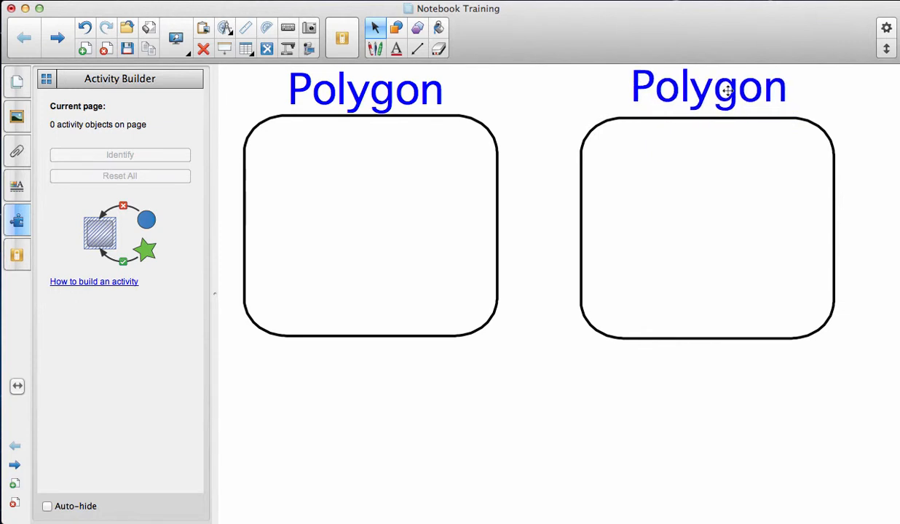
double_click(726, 90)
key(super+a)
text(N)
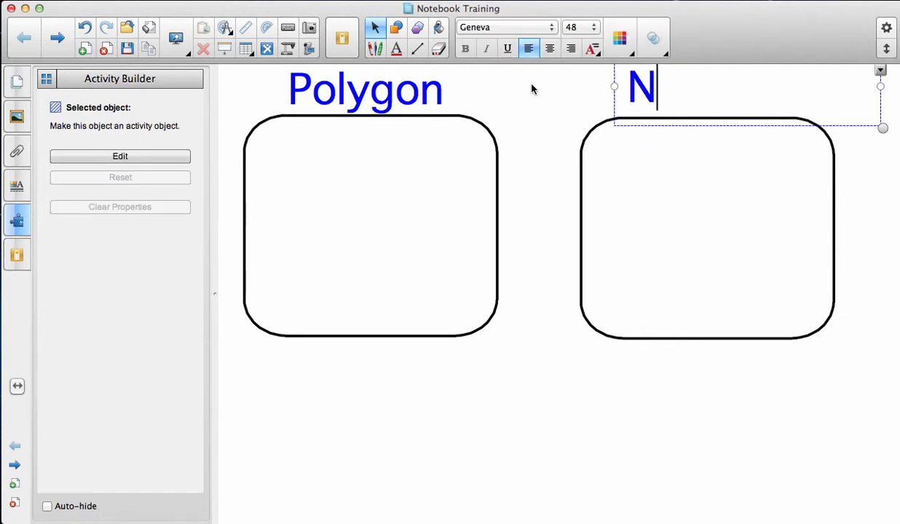
text(ot a Polygon)
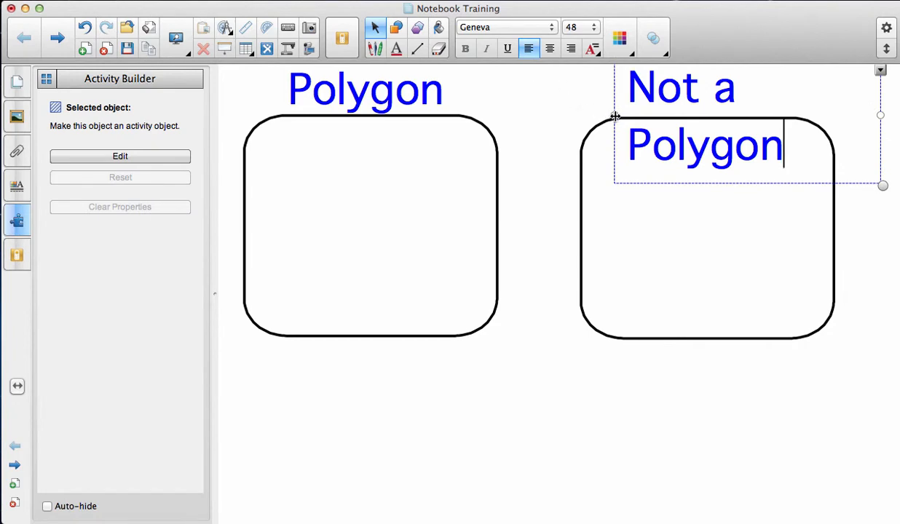
Widen the "Not a Polygon" text box so the heading fits on one line, and lower it slightly towards its box
drag(614, 116, 556, 114)
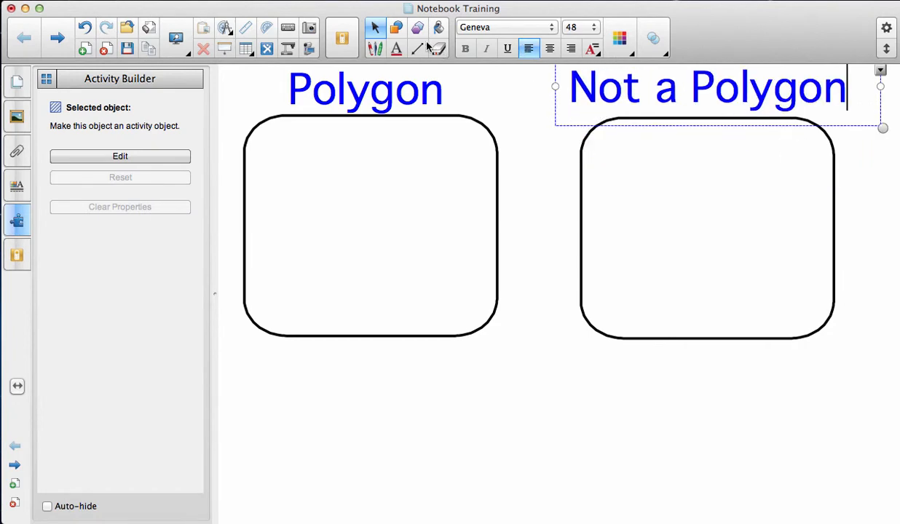
click(377, 32)
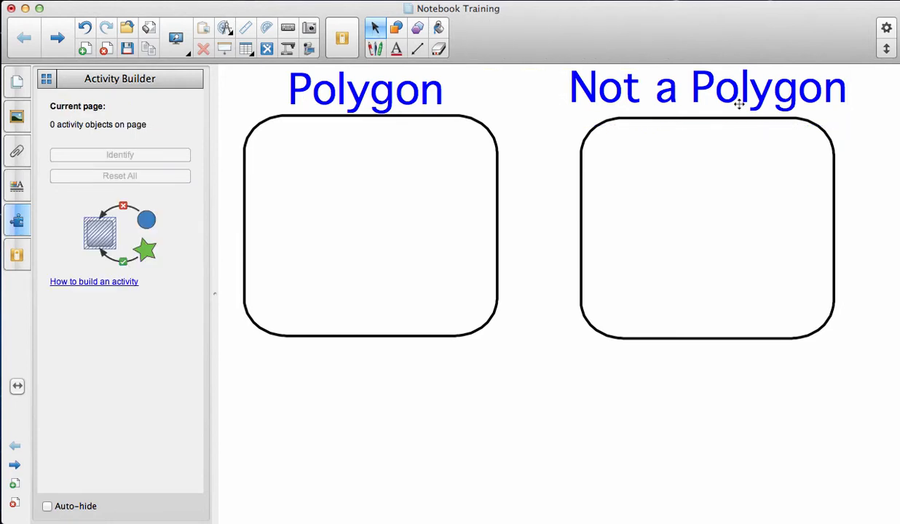
drag(739, 104, 740, 109)
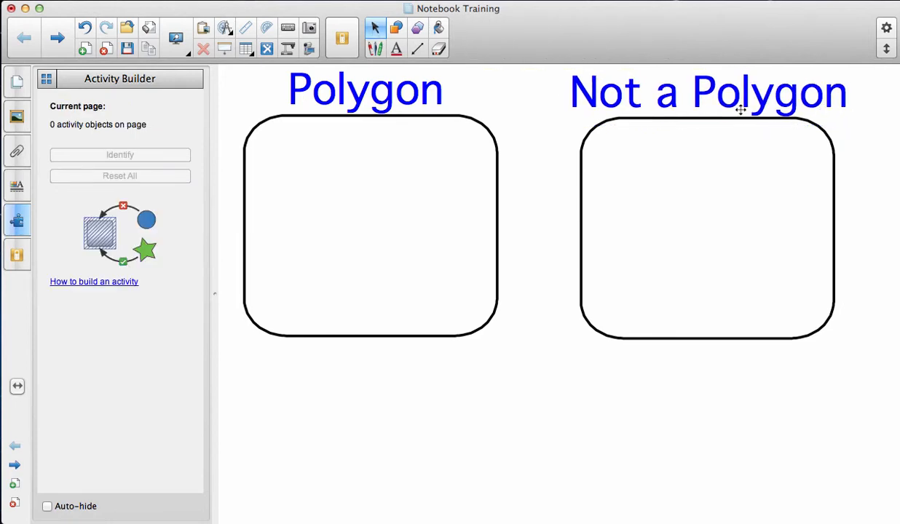
Draw a small triangle, a semicircle and a heart in a row below the two boxes
click(396, 28)
click(507, 48)
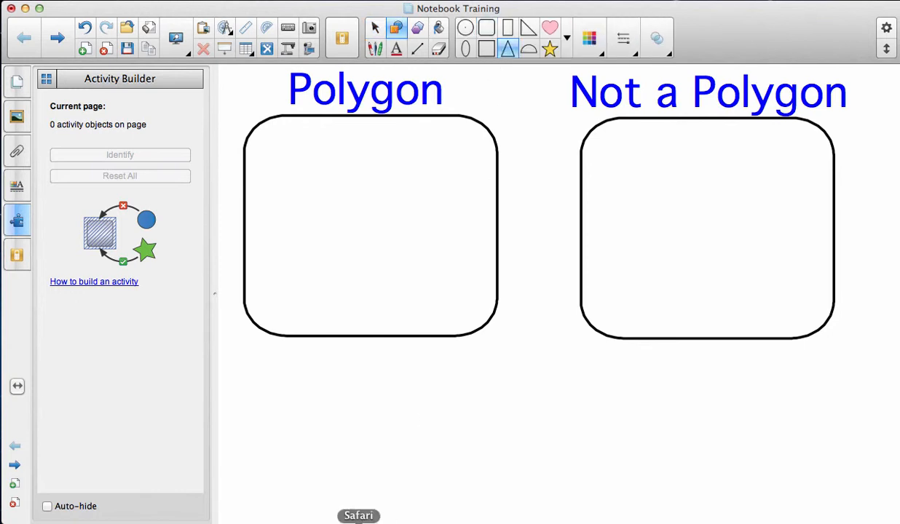
drag(400, 439, 454, 387)
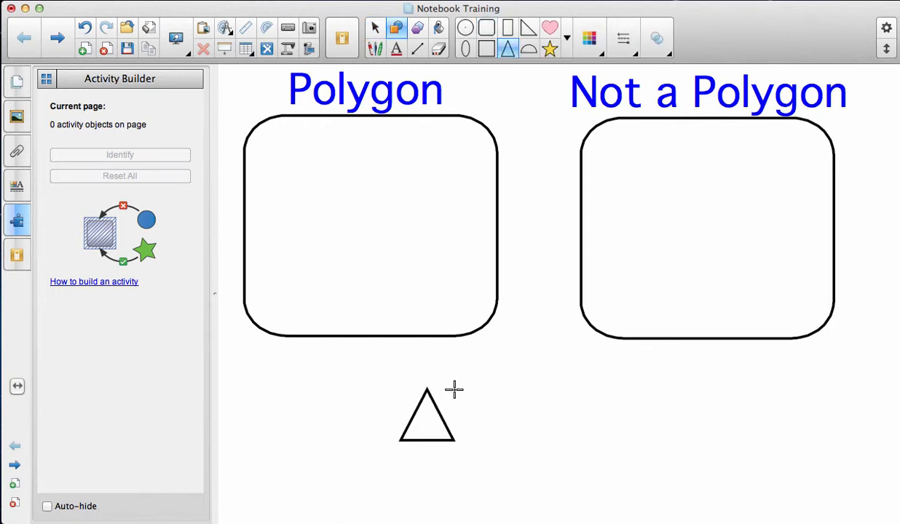
click(529, 49)
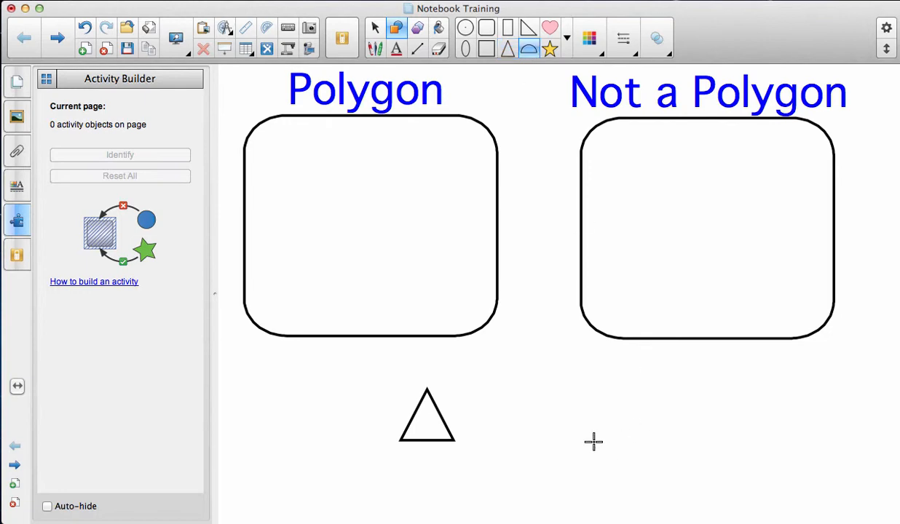
mouse_move(570, 421)
mouse_down()
mouse_move(637, 382)
mouse_move(649, 386)
mouse_up()
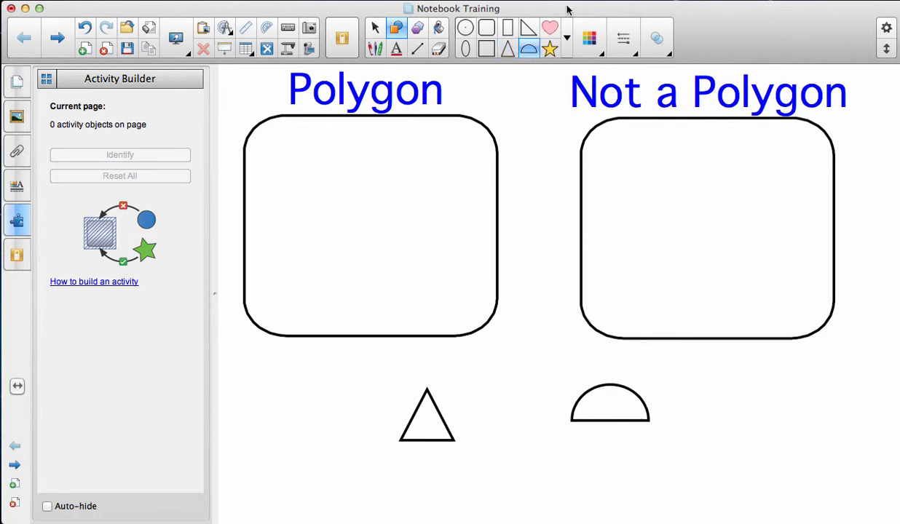
click(549, 28)
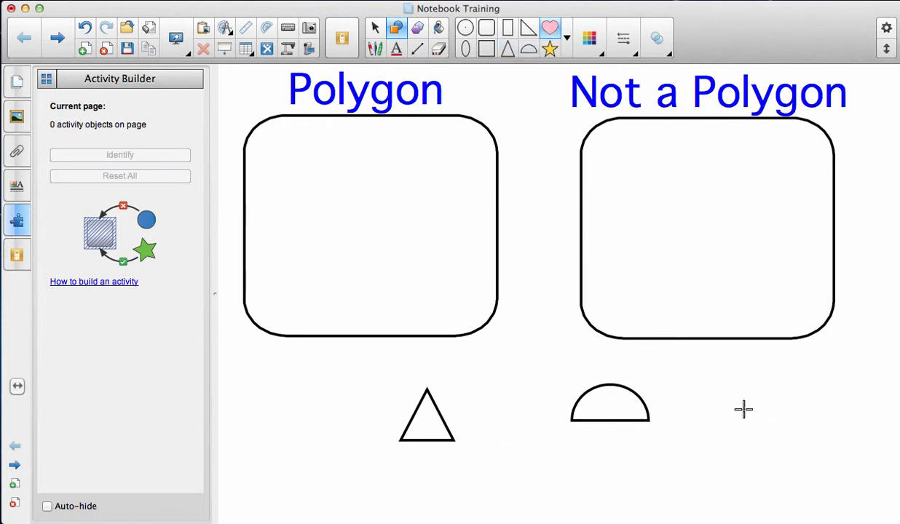
drag(728, 405, 791, 463)
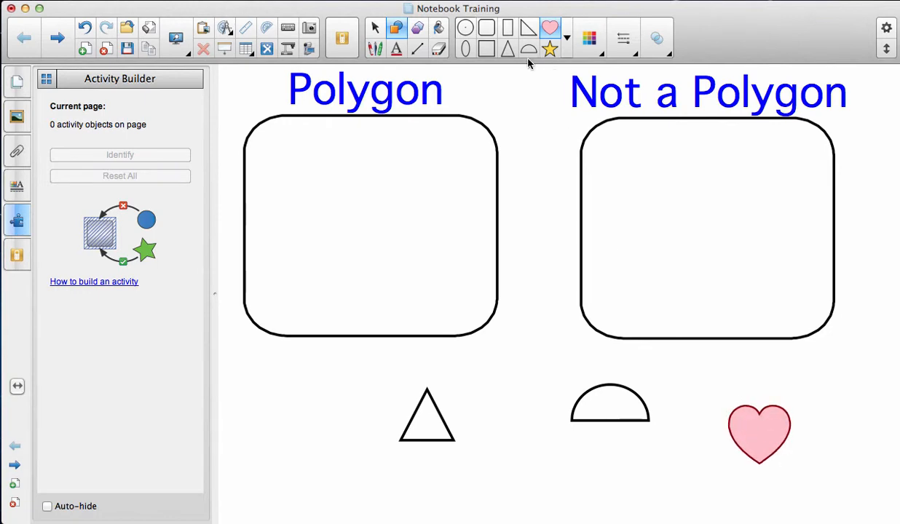
Draw a tall rectangle between the triangle and the semicircle, and a regular pentagon beyond the heart
click(510, 29)
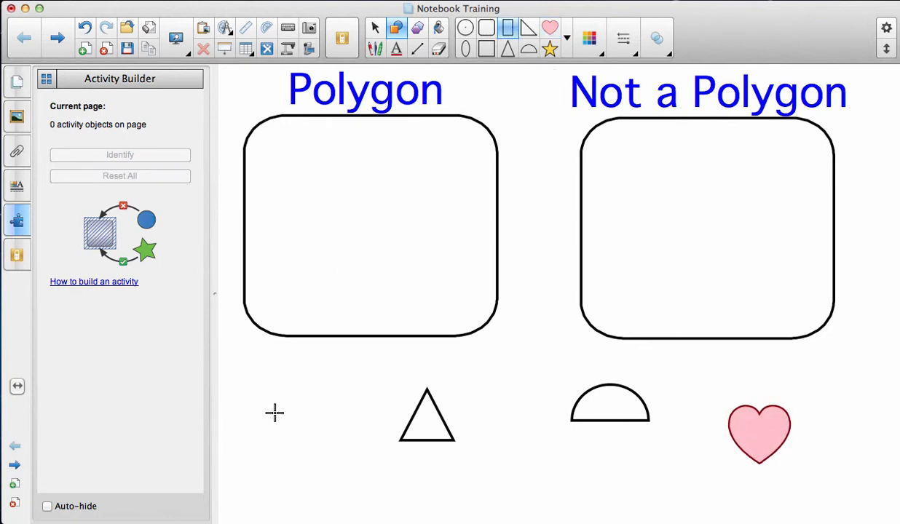
drag(494, 369, 536, 478)
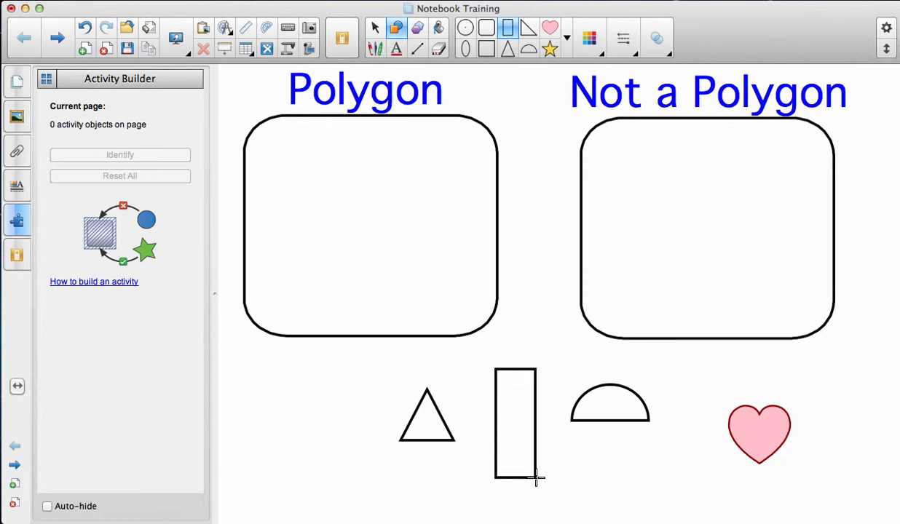
click(418, 31)
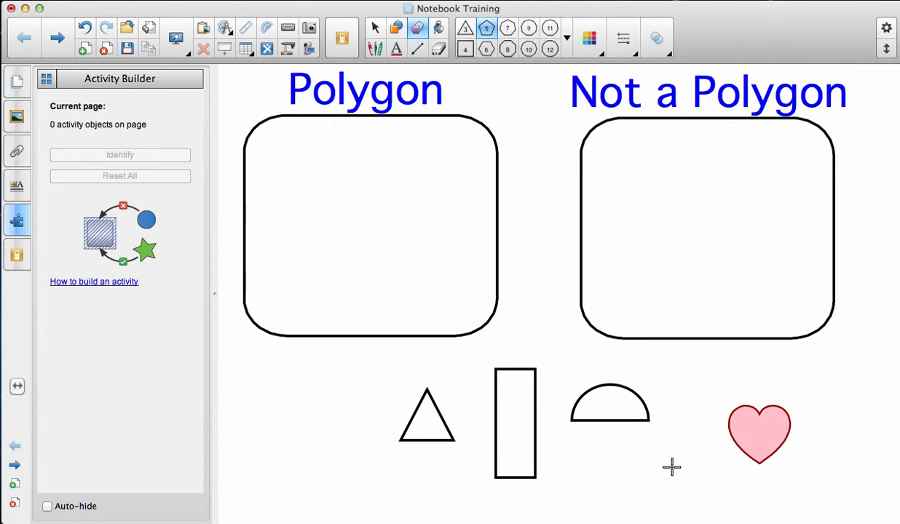
mouse_move(820, 392)
mouse_down()
mouse_move(882, 402)
mouse_move(885, 434)
mouse_up()
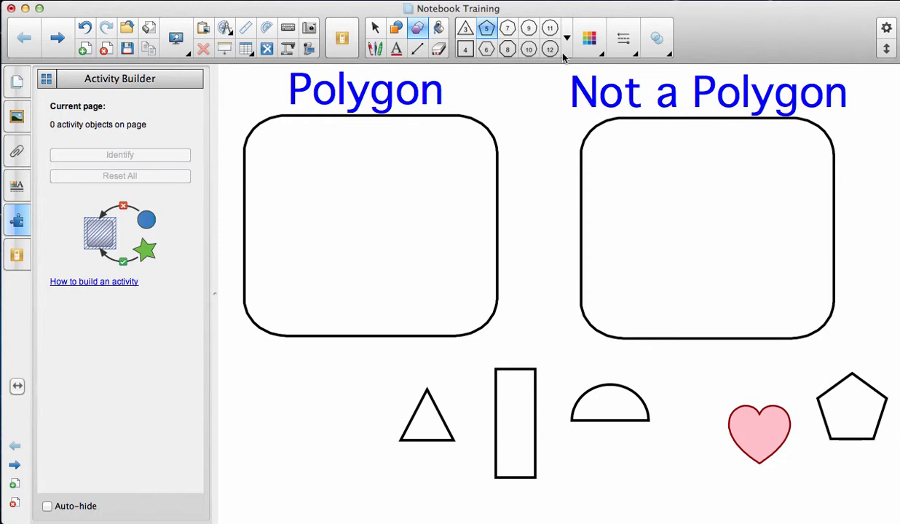
Draw three straight black lines at the empty start of the shape row, forming a triangle with a gap at one corner
click(412, 51)
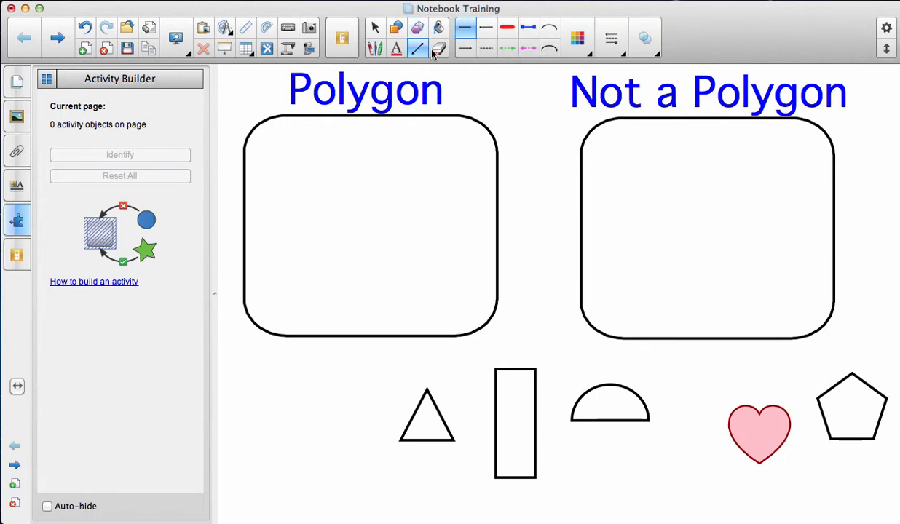
click(465, 29)
mouse_move(267, 385)
mouse_down()
mouse_move(264, 466)
mouse_move(322, 423)
mouse_move(277, 389)
mouse_up()
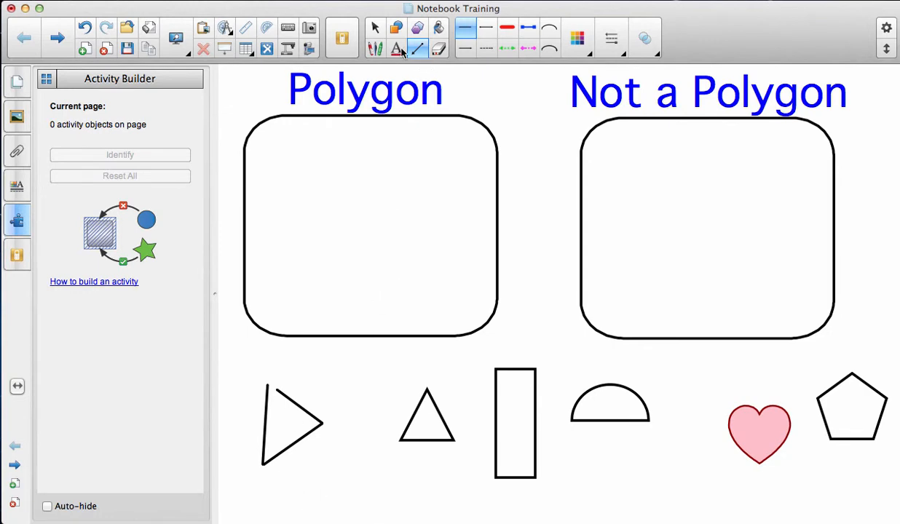
Group the three lines of the open triangle into a single object
click(373, 28)
click(263, 424)
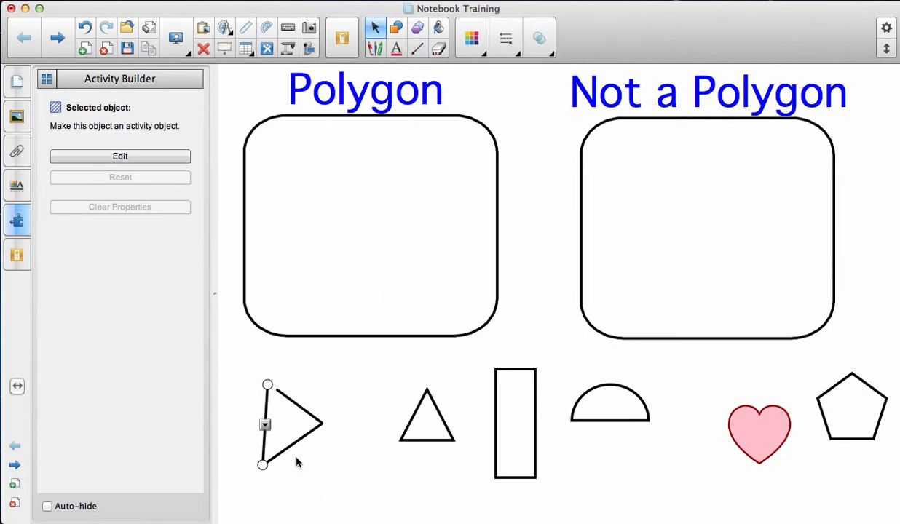
shift+click(297, 443)
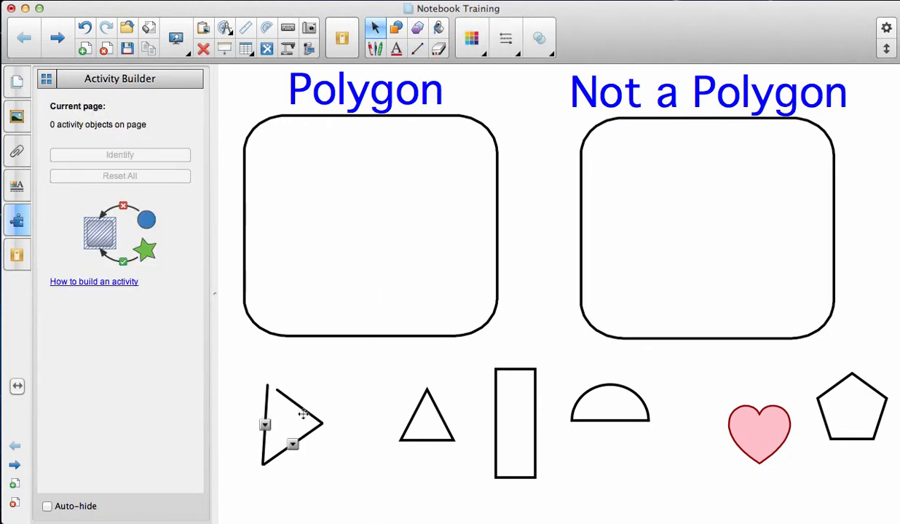
shift+click(300, 407)
click(299, 406)
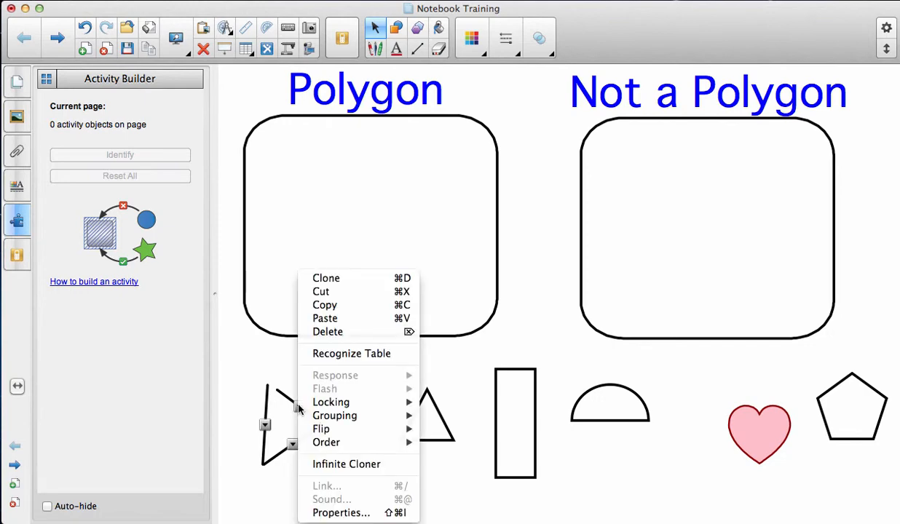
mouse_move(412, 416)
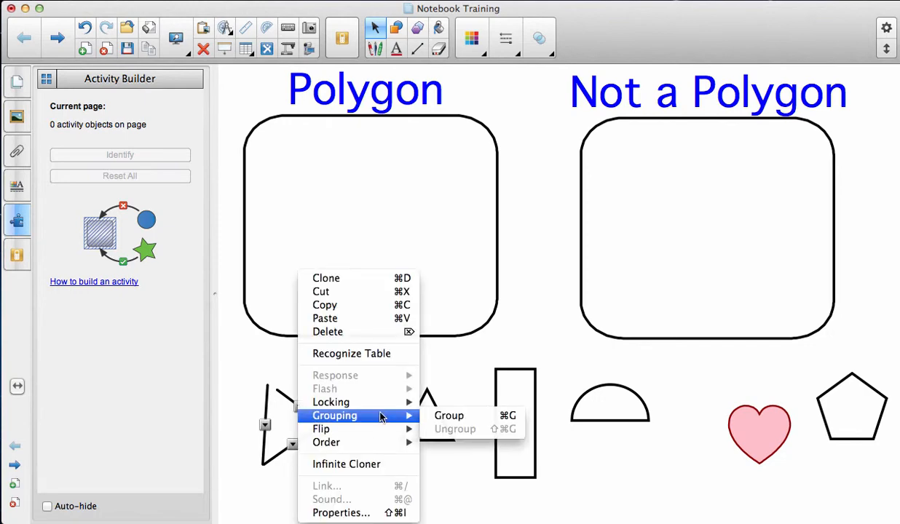
click(444, 419)
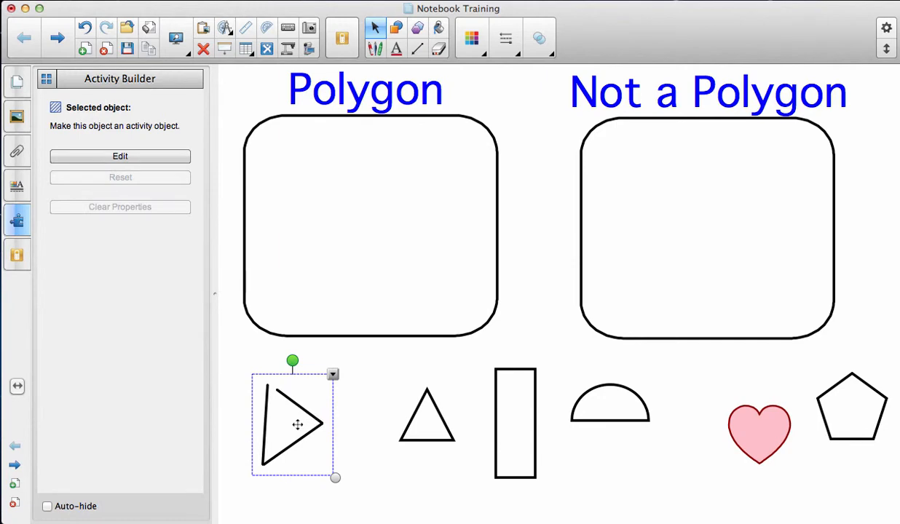
Shift the shapes below the boxes so the row is more evenly spaced
drag(412, 419, 388, 420)
drag(497, 418, 486, 418)
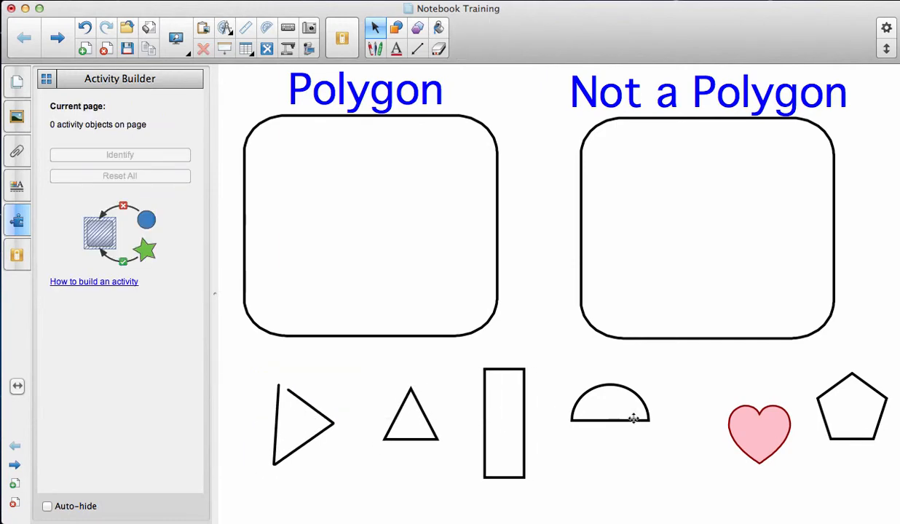
drag(611, 405, 603, 405)
drag(775, 431, 714, 436)
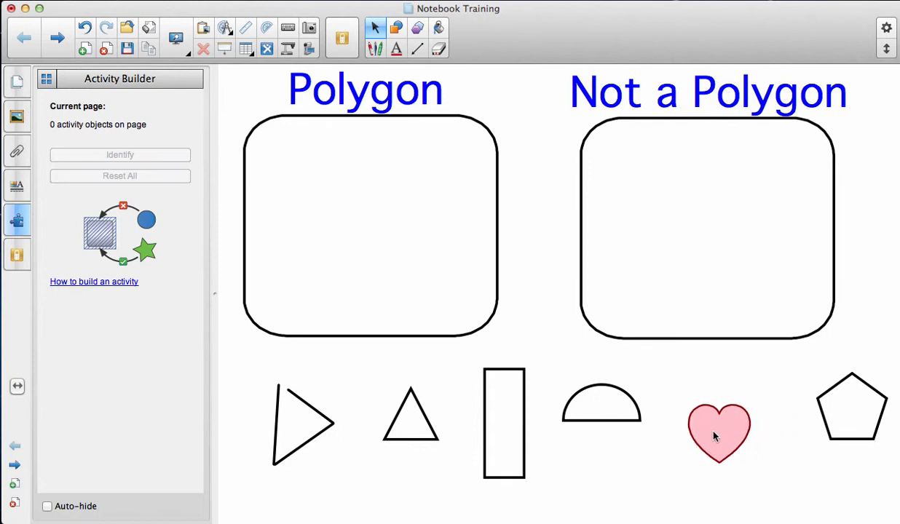
drag(826, 417, 793, 427)
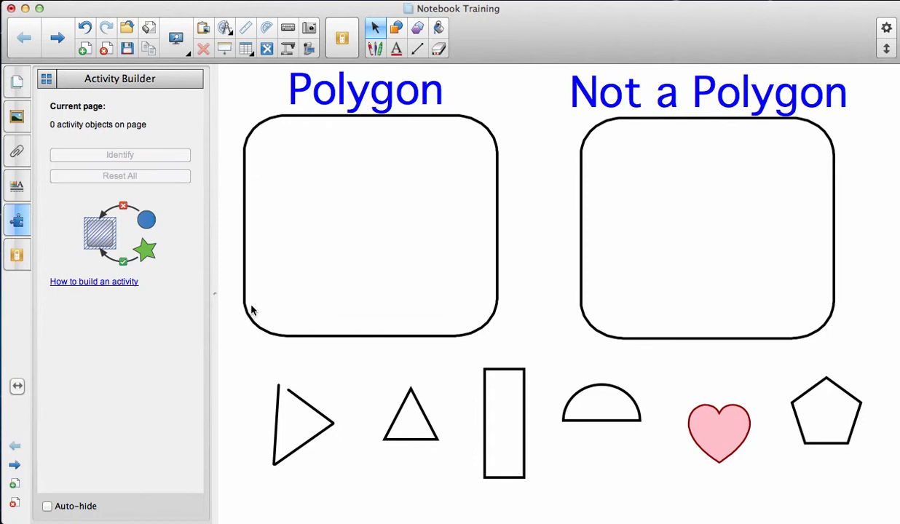
Fill the box under the "Polygon" title with white
click(244, 265)
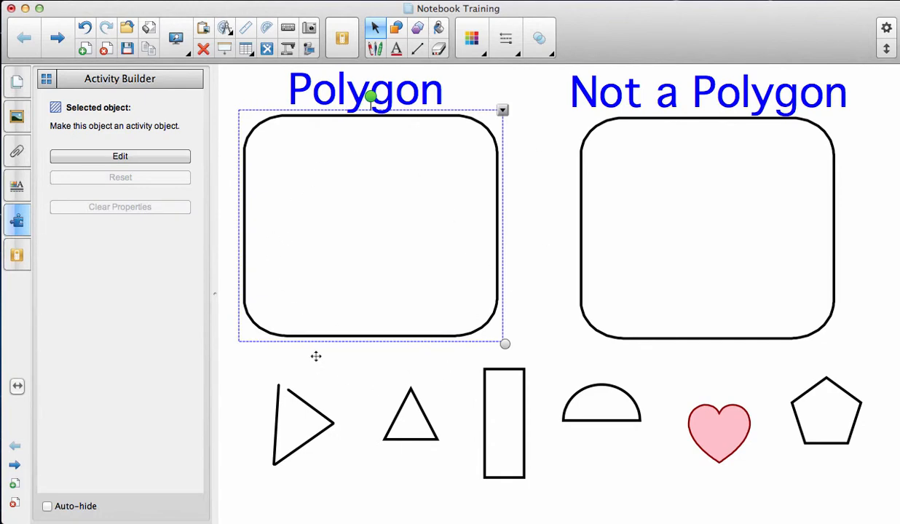
click(471, 40)
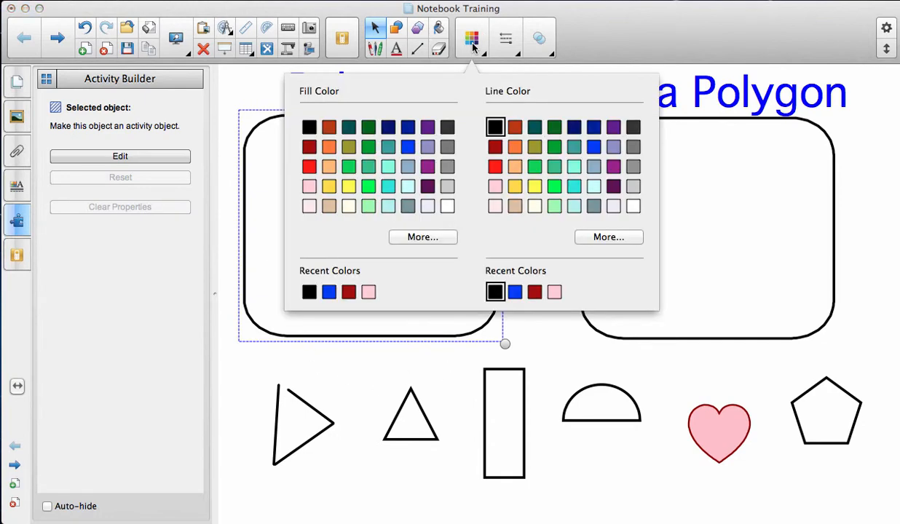
click(447, 207)
click(401, 358)
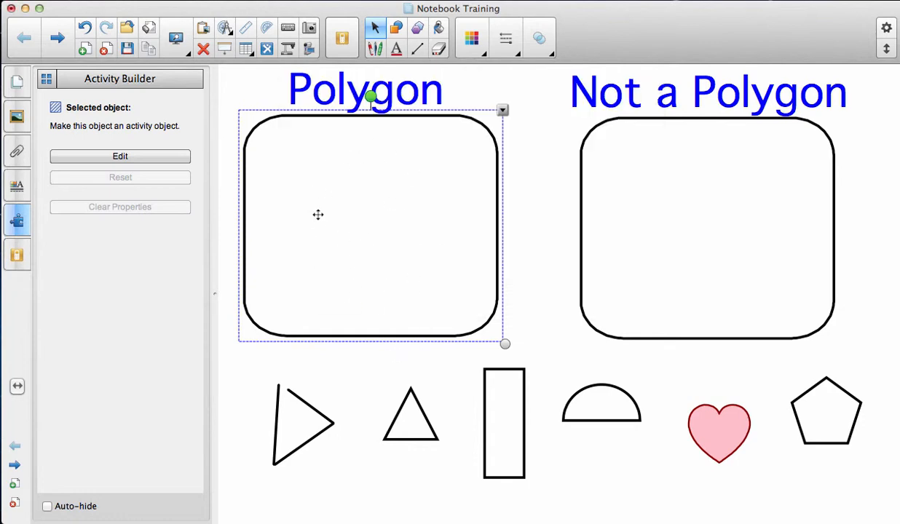
Fill the box under the "Not a Polygon" title with white
click(717, 187)
click(798, 118)
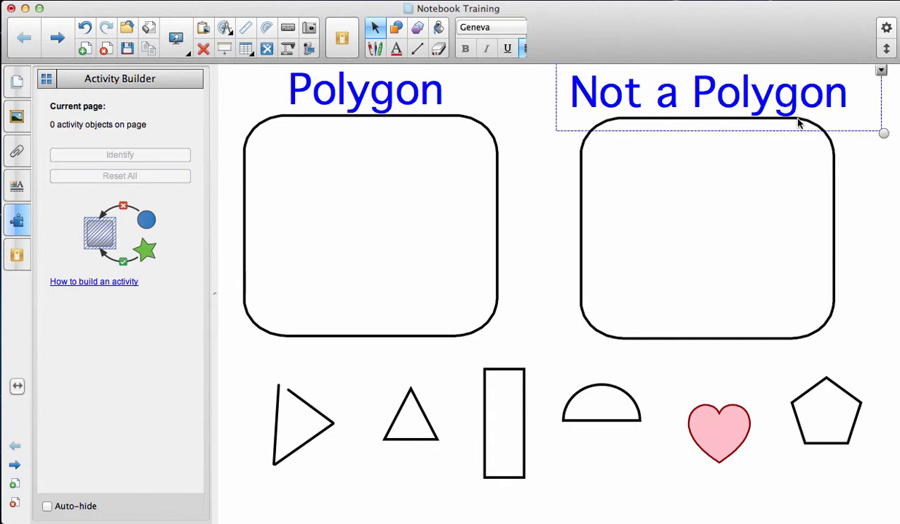
click(580, 198)
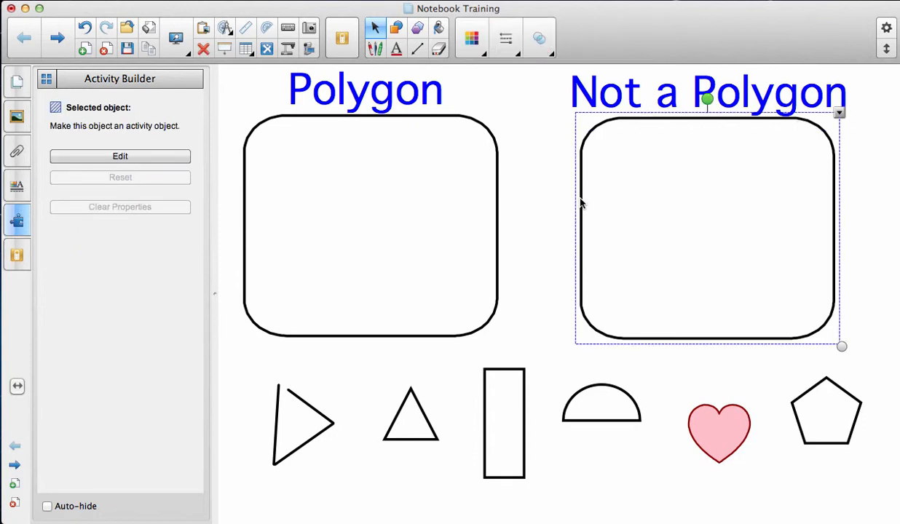
click(457, 42)
click(448, 211)
click(550, 255)
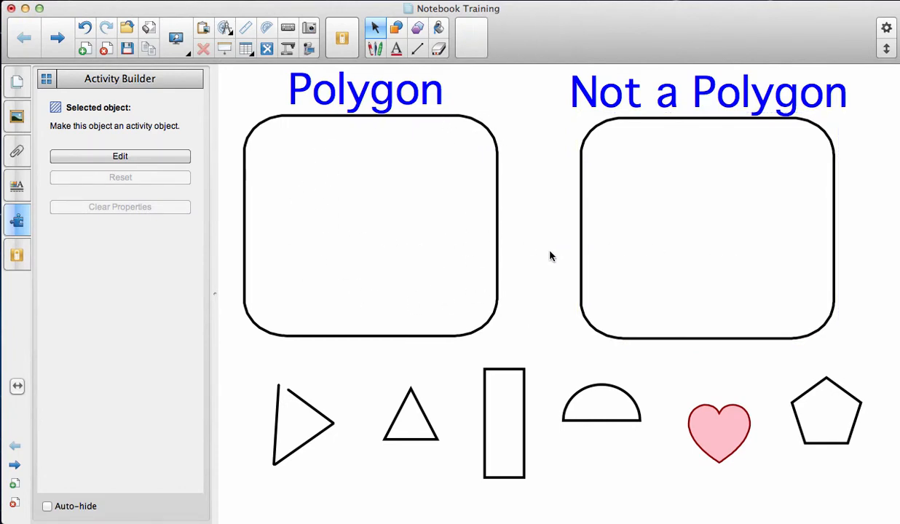
Lock both rounded boxes in place on the page
click(500, 247)
click(502, 109)
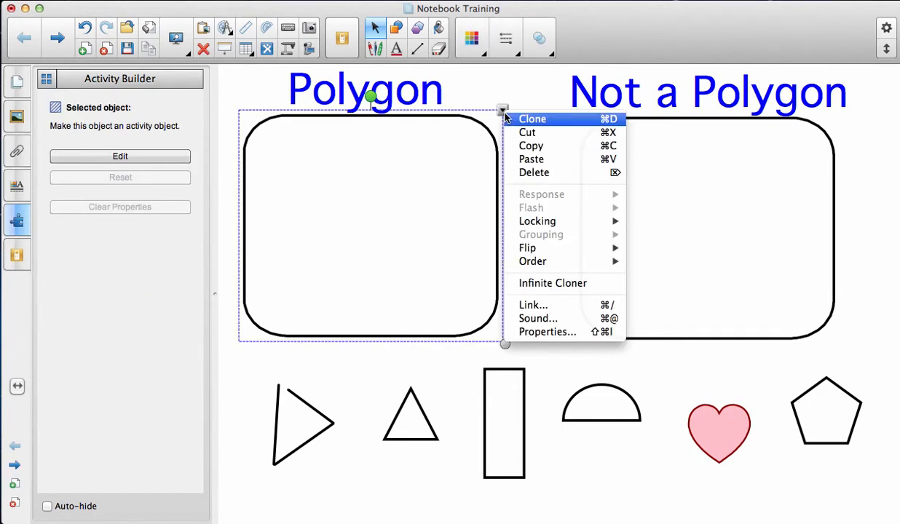
mouse_move(532, 221)
click(646, 246)
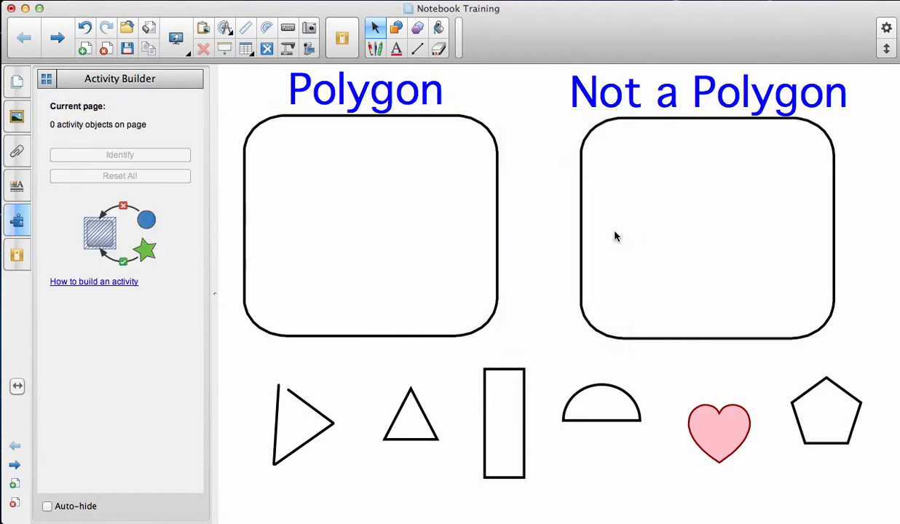
click(579, 228)
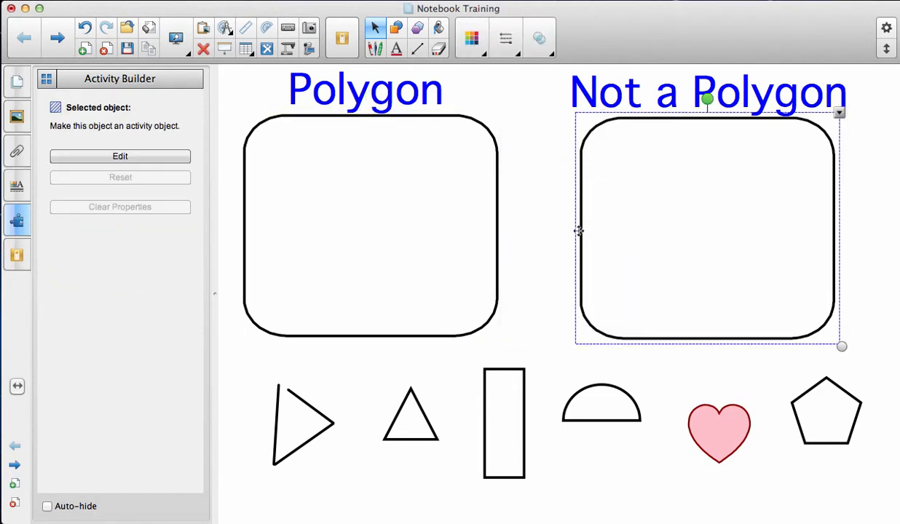
click(839, 113)
mouse_move(779, 216)
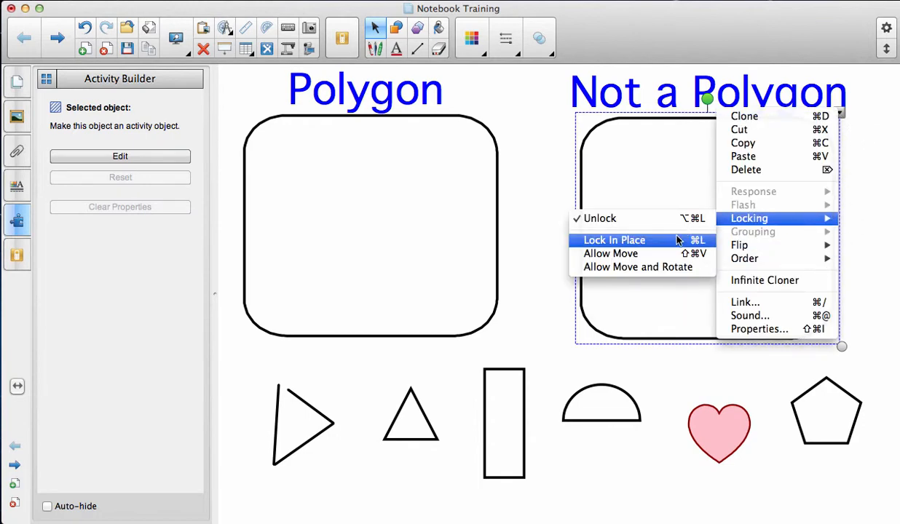
click(644, 239)
Lock the "Polygon" and "Not a Polygon" titles in place
click(393, 100)
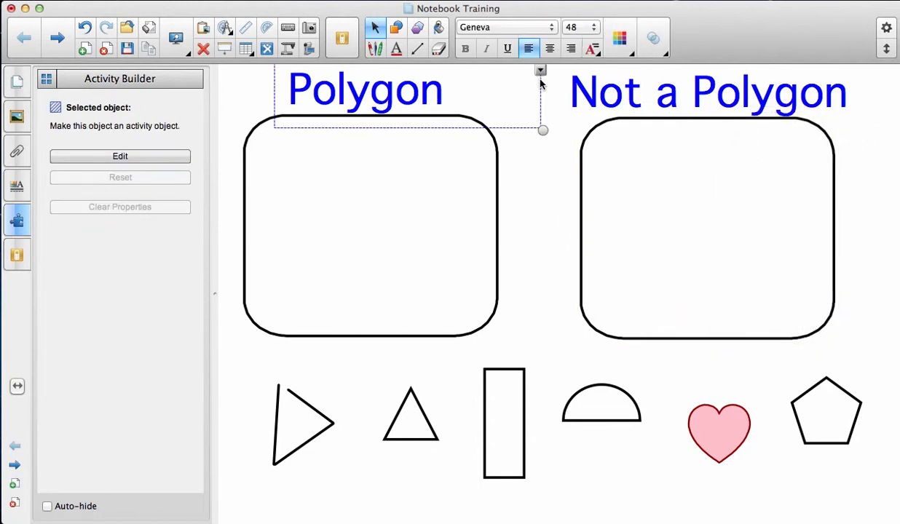
click(540, 71)
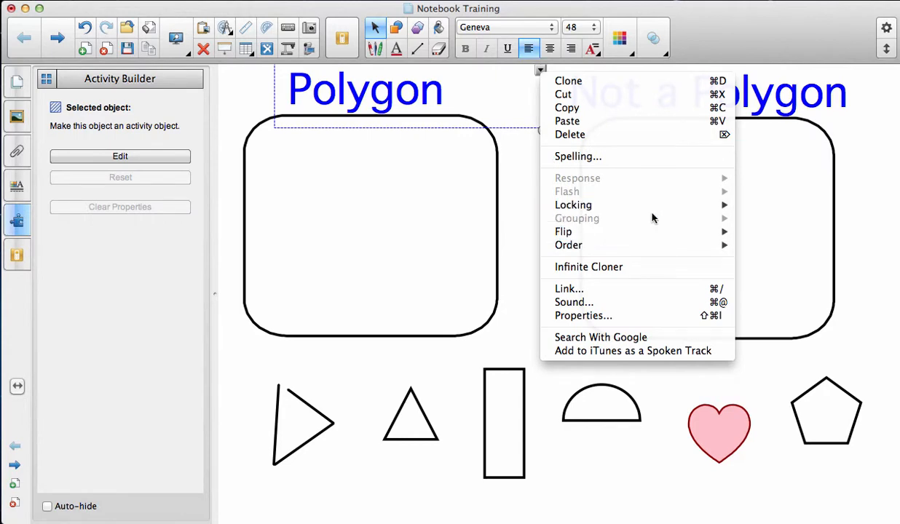
mouse_move(710, 204)
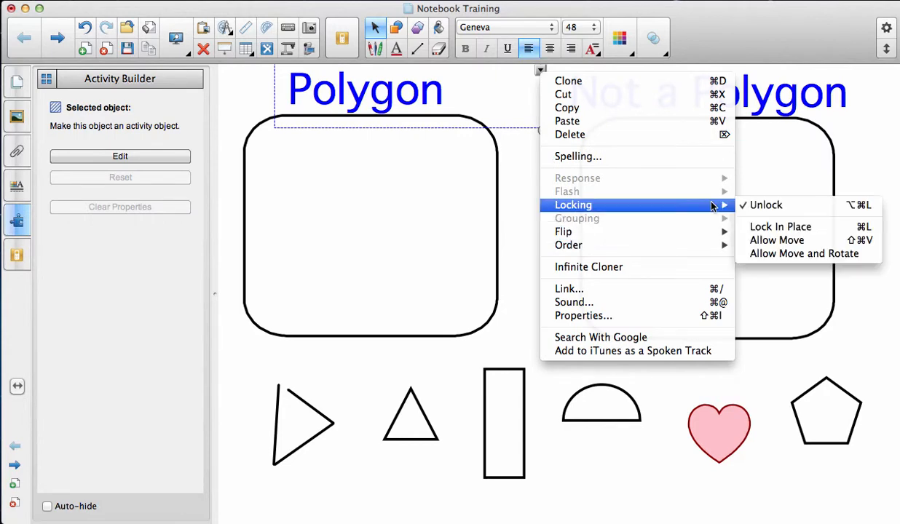
click(762, 227)
click(848, 91)
click(880, 71)
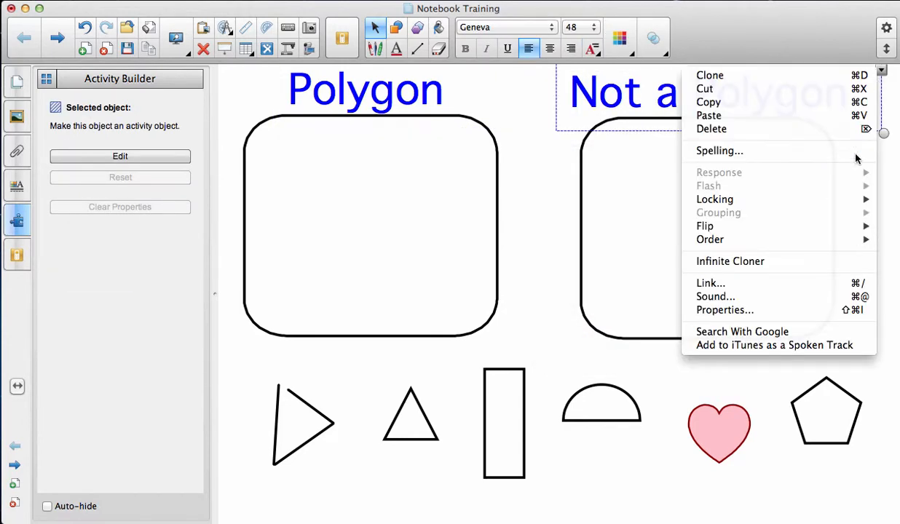
mouse_move(804, 199)
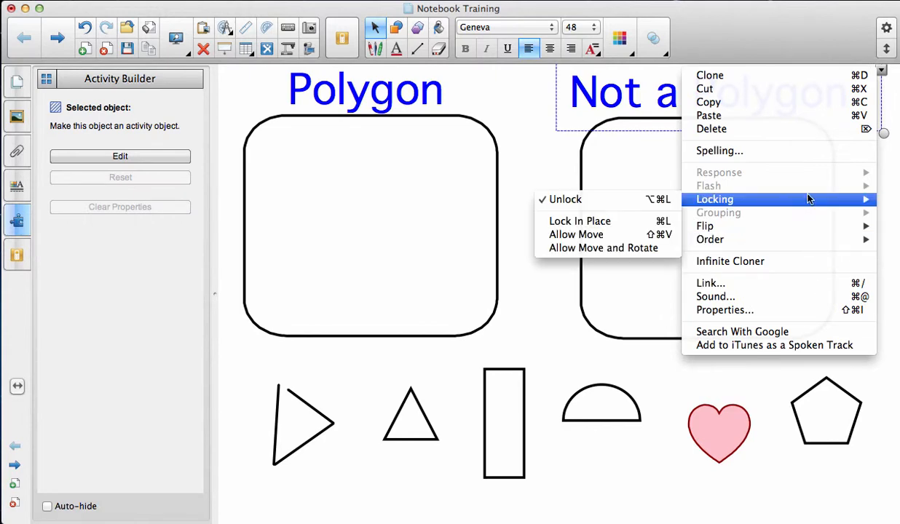
click(601, 227)
Make the "Polygon" box an activity object that accepts the closed triangle, the rectangle and the pentagon
click(243, 240)
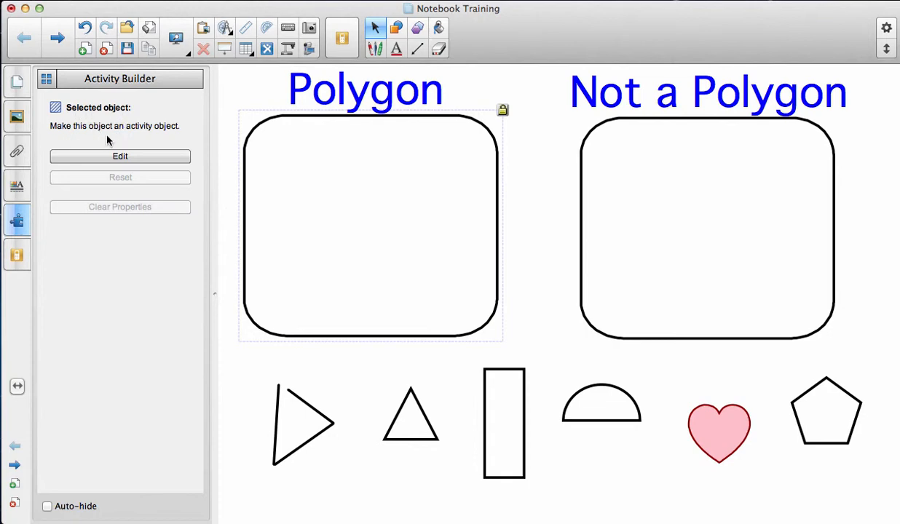
click(143, 159)
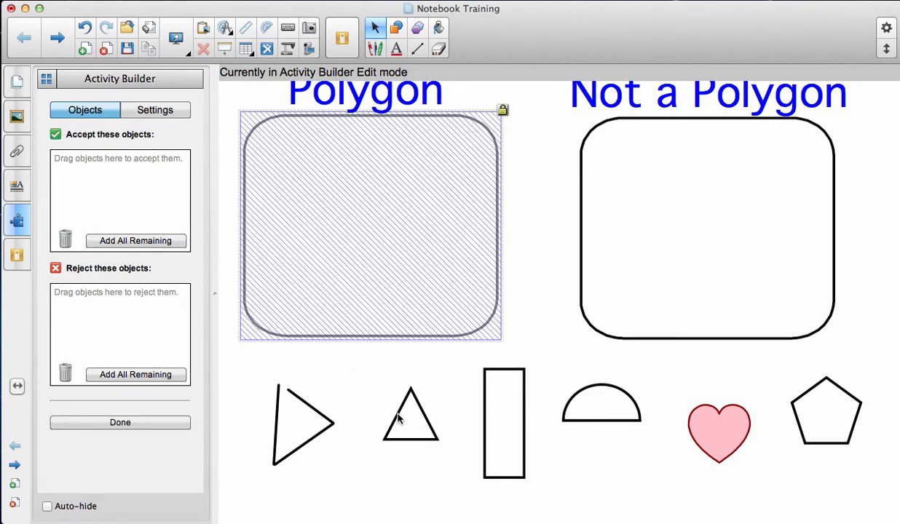
drag(403, 413, 67, 173)
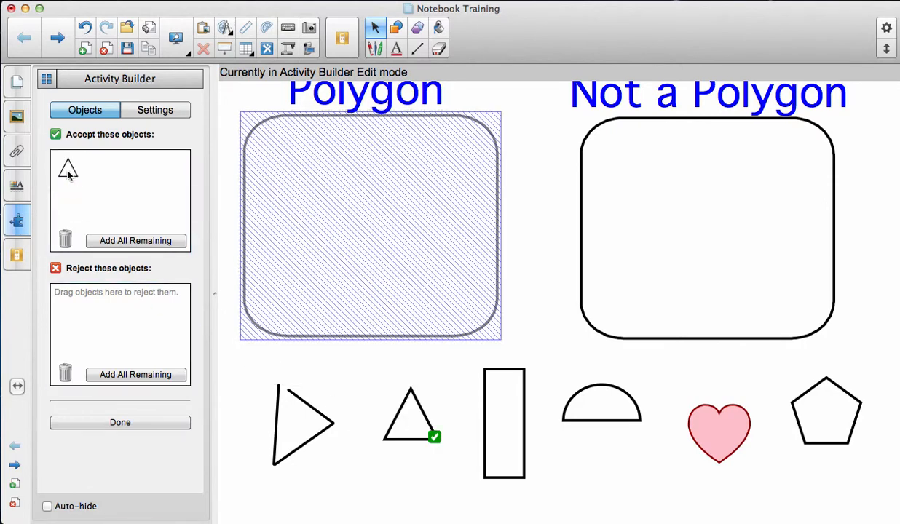
drag(483, 440, 112, 181)
drag(793, 435, 126, 173)
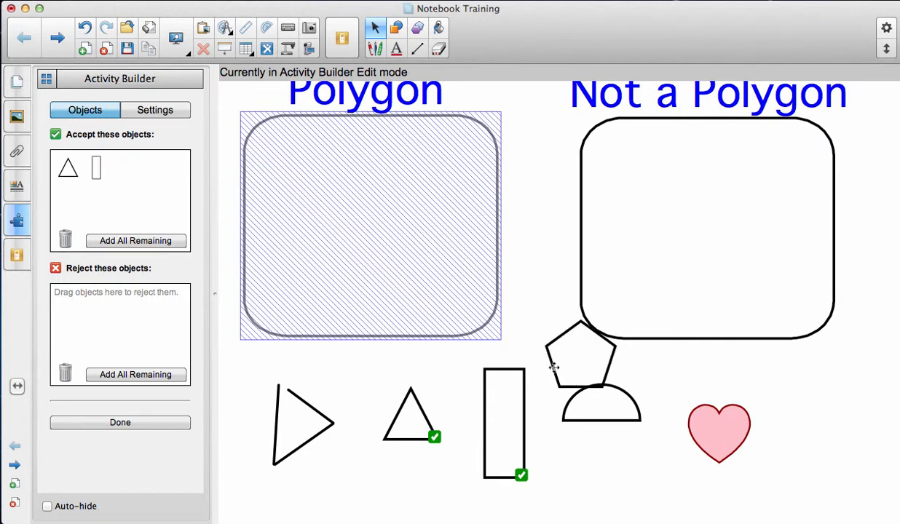
drag(549, 367, 123, 193)
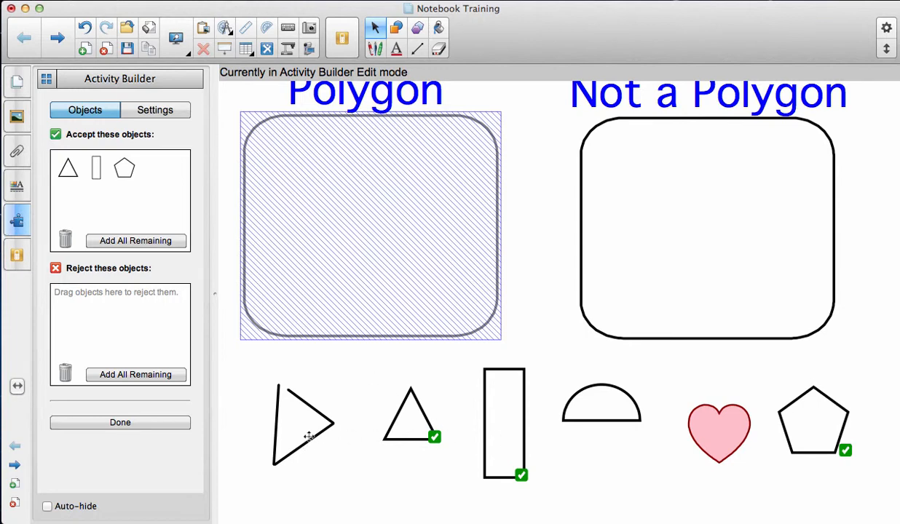
Have the "Polygon" box reject the open triangle, the semicircle and the heart
drag(308, 435, 122, 328)
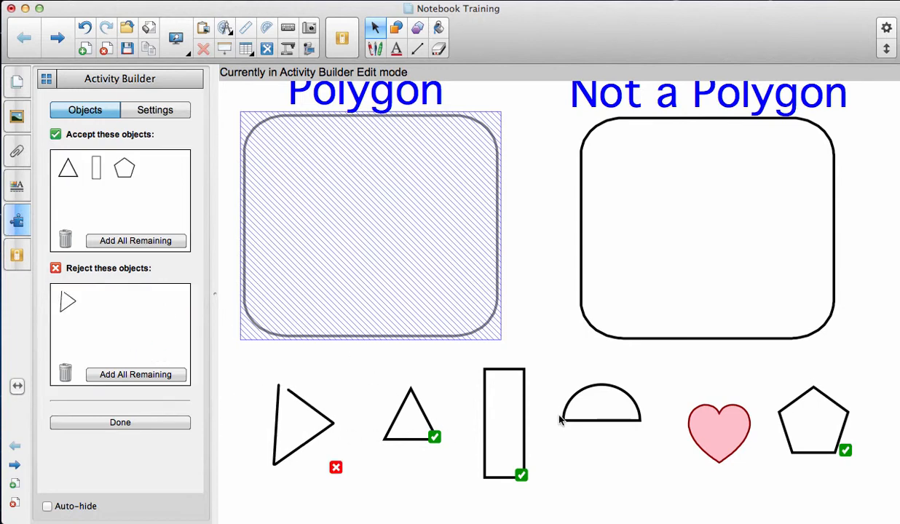
drag(578, 416, 96, 305)
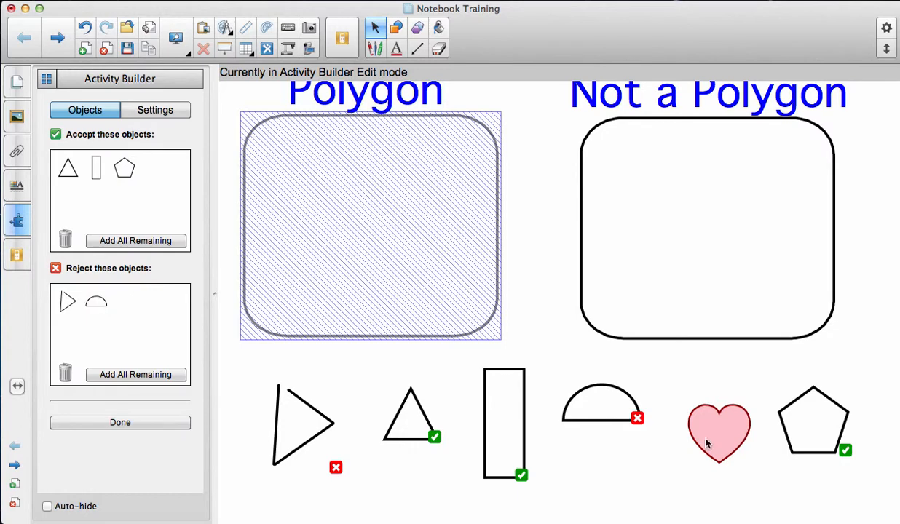
drag(720, 445, 131, 311)
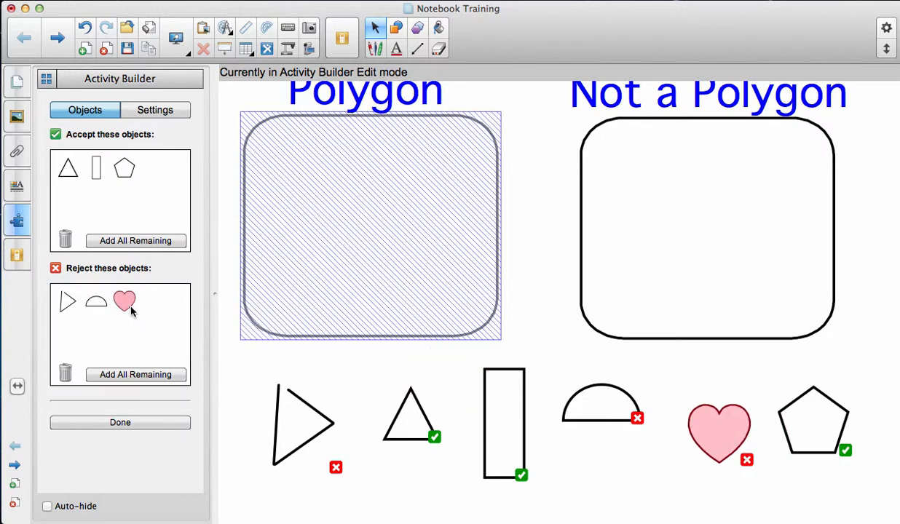
Set the "Polygon" box's animation to Spin for accepted and Bounce Back for rejected objects, and finish editing it
click(163, 115)
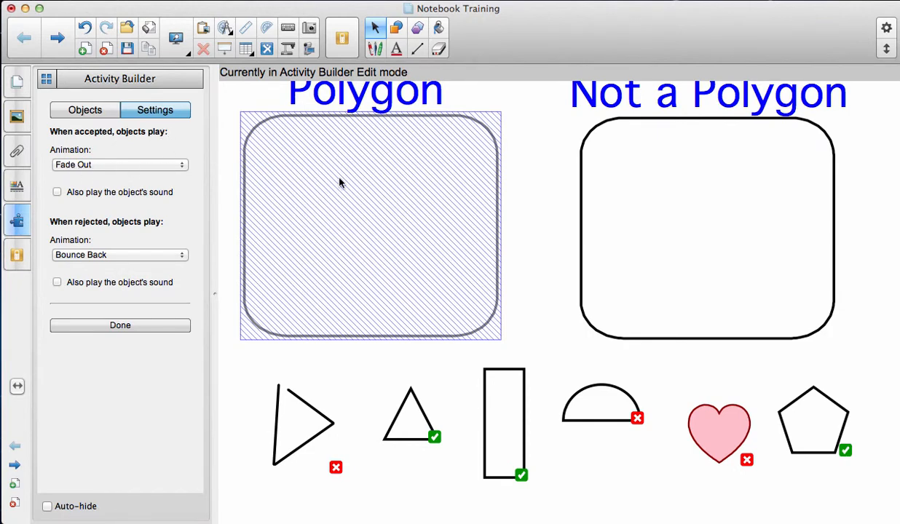
click(113, 166)
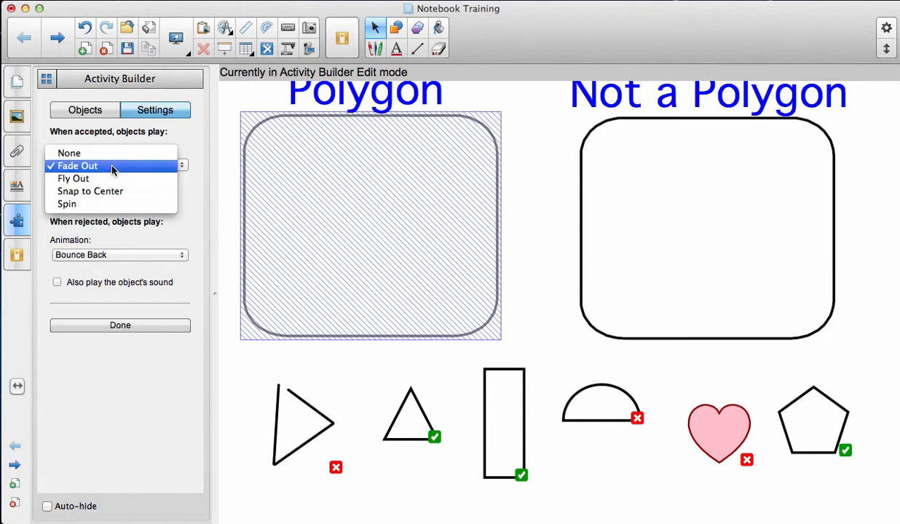
click(110, 204)
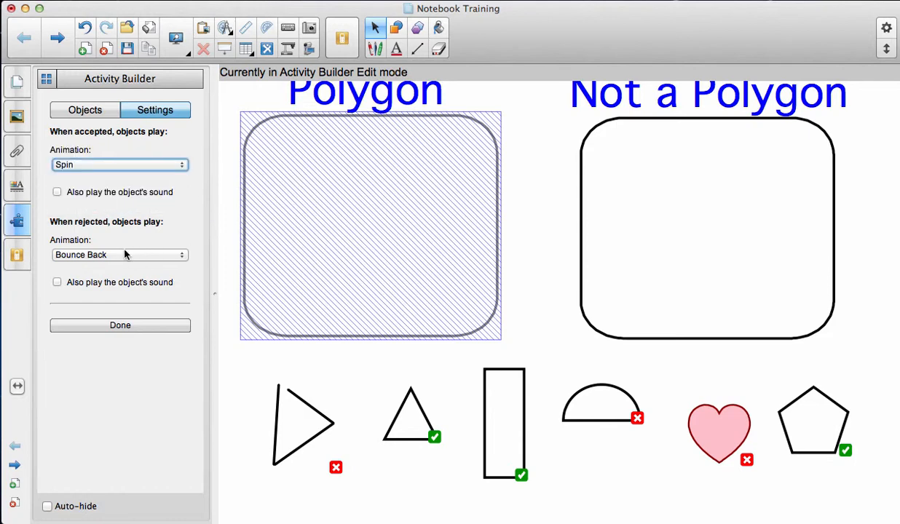
click(75, 254)
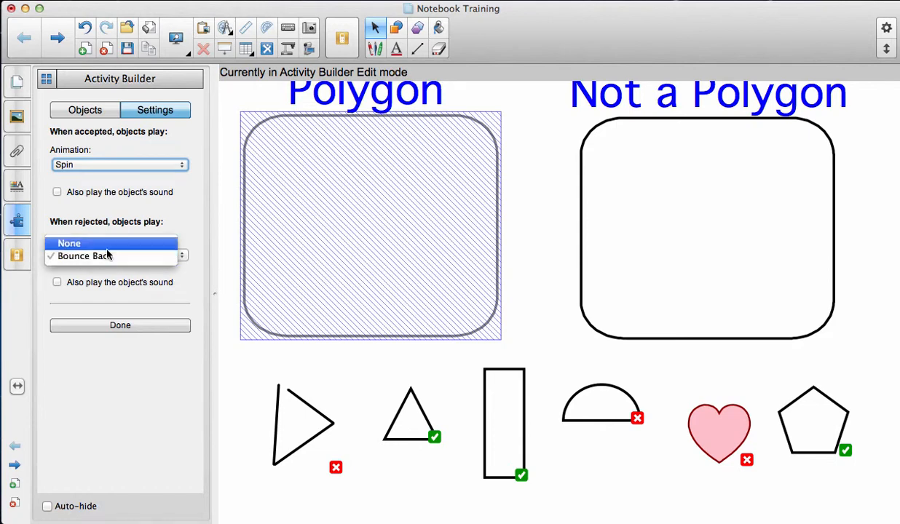
click(113, 257)
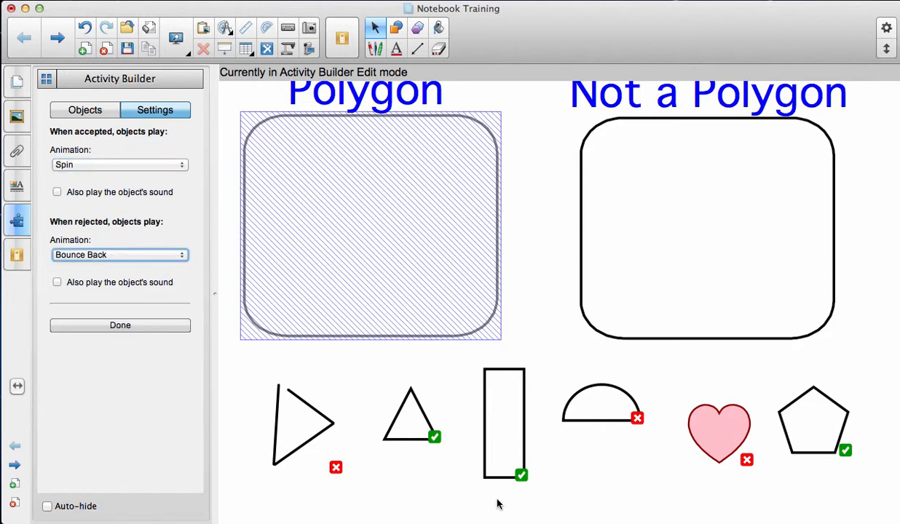
click(134, 330)
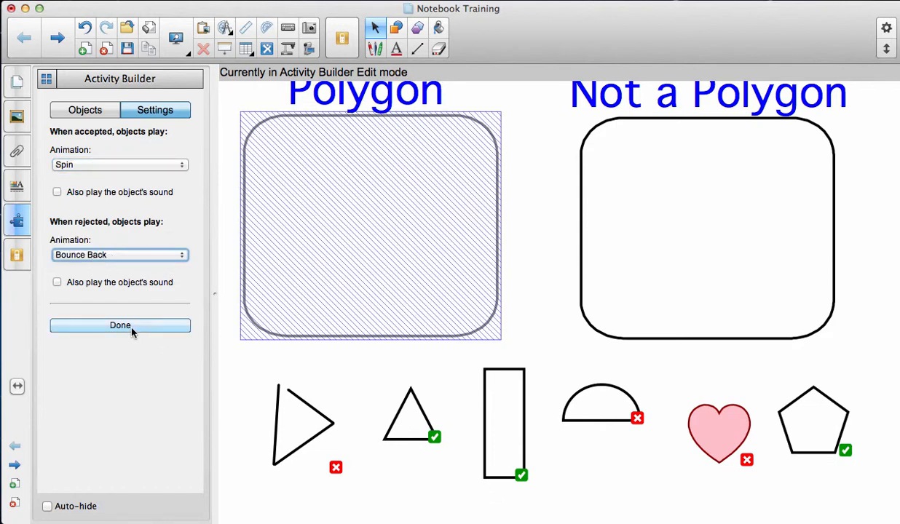
Make the "Not a Polygon" box an activity object that accepts the open triangle, the semicircle and the heart
click(581, 238)
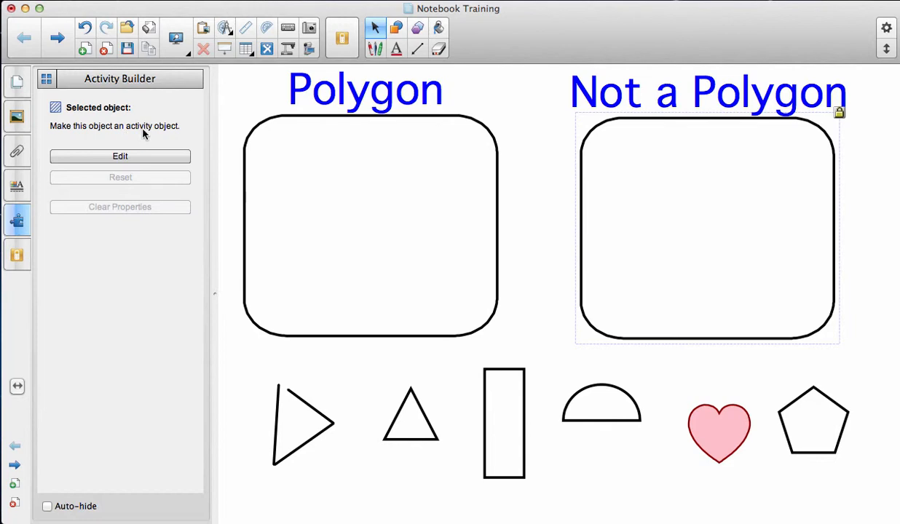
click(147, 157)
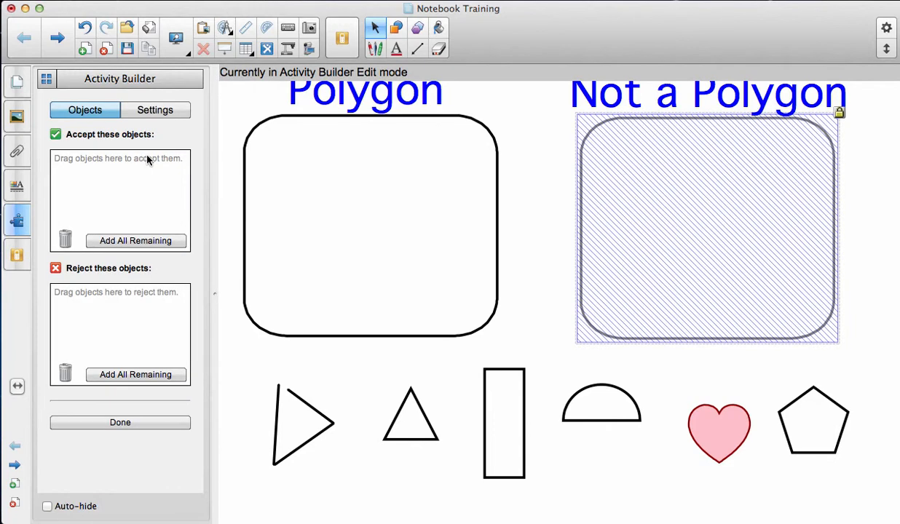
drag(295, 437, 121, 187)
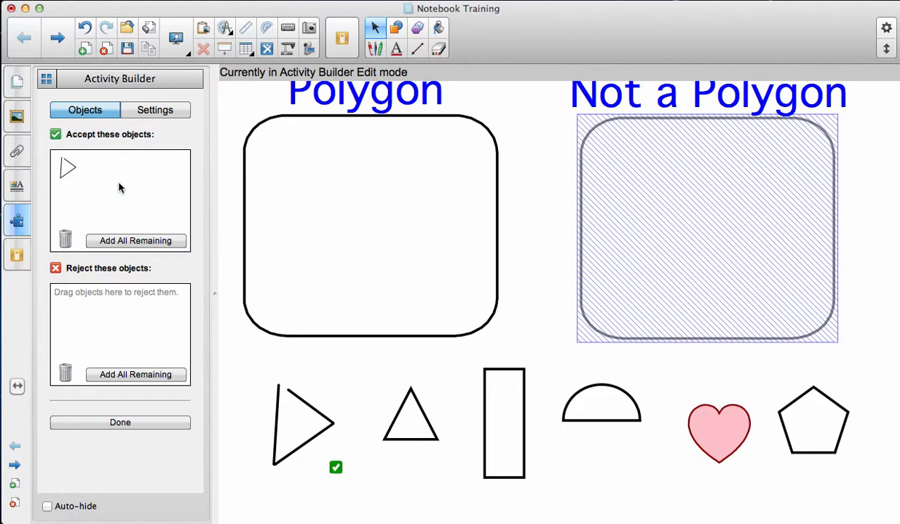
click(632, 420)
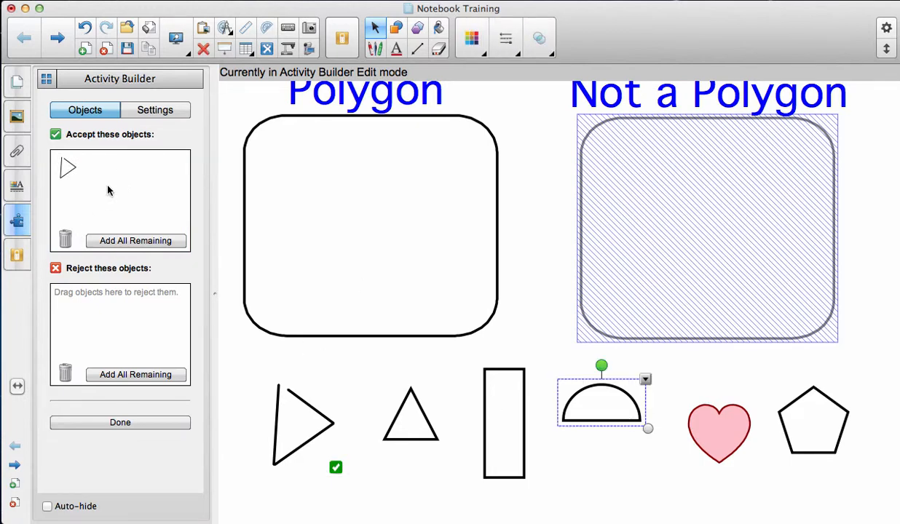
drag(604, 384, 104, 181)
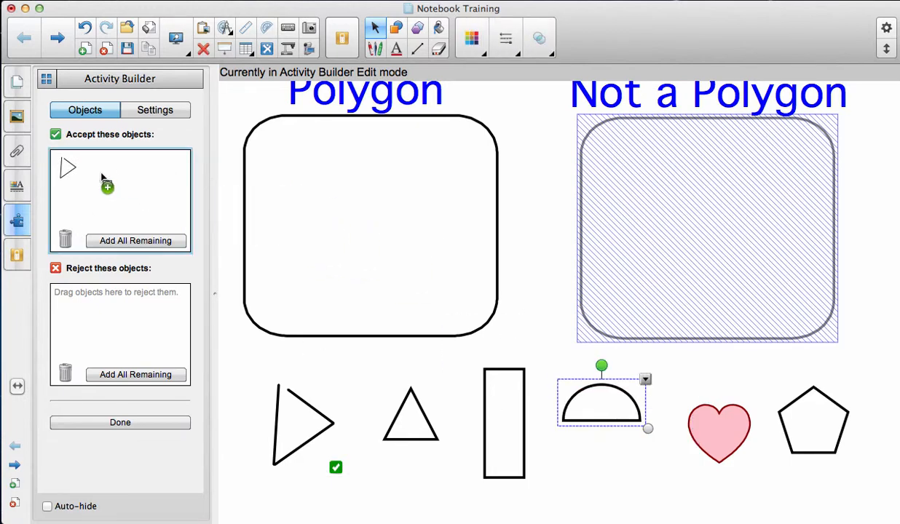
drag(699, 440, 114, 200)
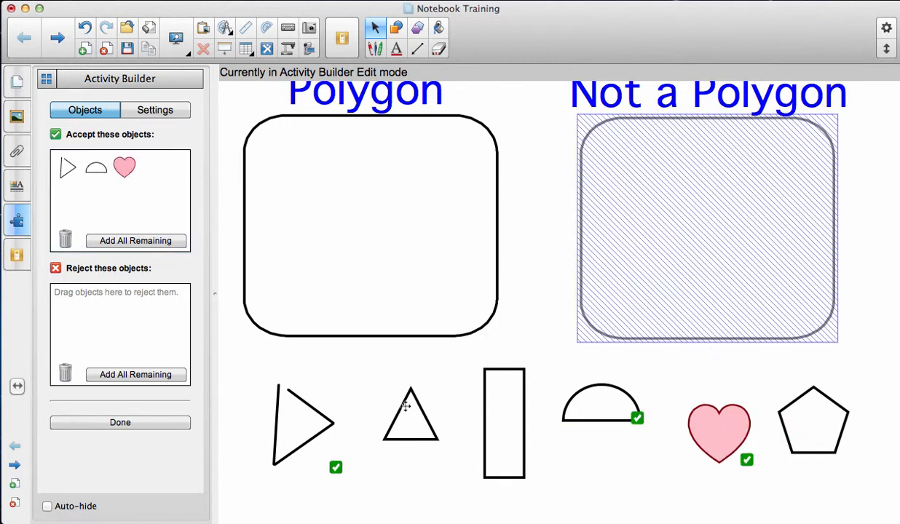
Have the "Not a Polygon" box reject the closed triangle, the rectangle and the pentagon
drag(405, 404, 134, 311)
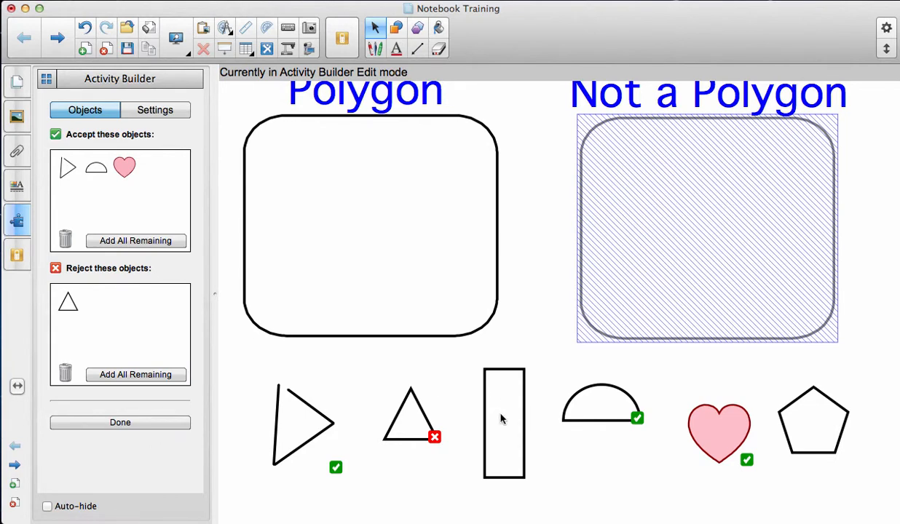
drag(484, 409, 126, 305)
drag(804, 399, 146, 315)
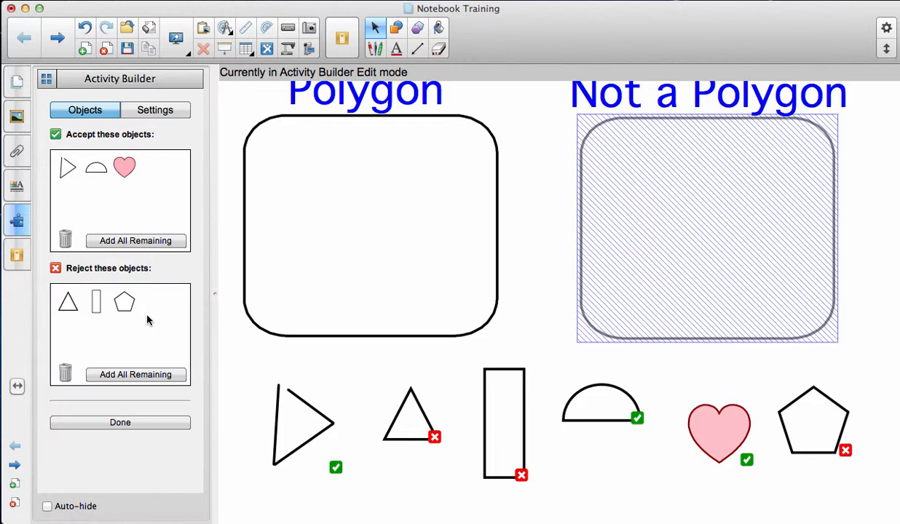
Set the "Not a Polygon" box's animation for accepted objects to Spin
click(150, 111)
click(138, 167)
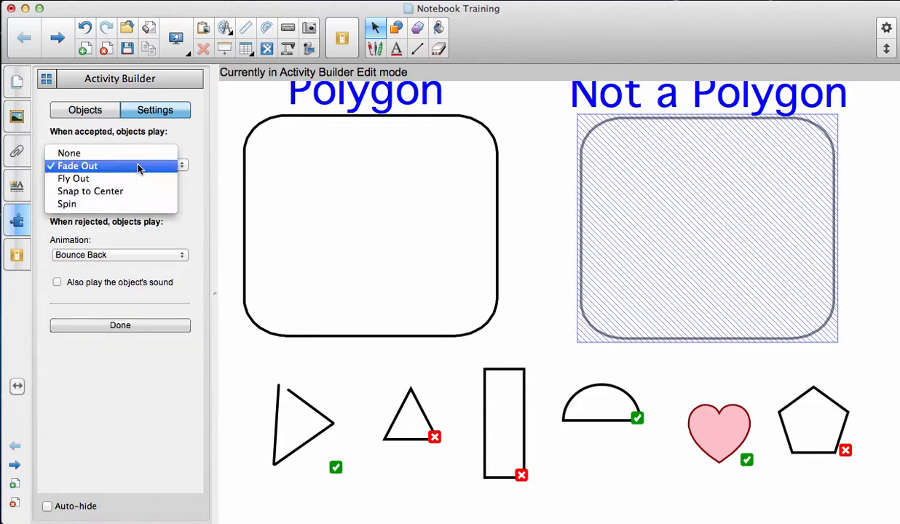
click(133, 205)
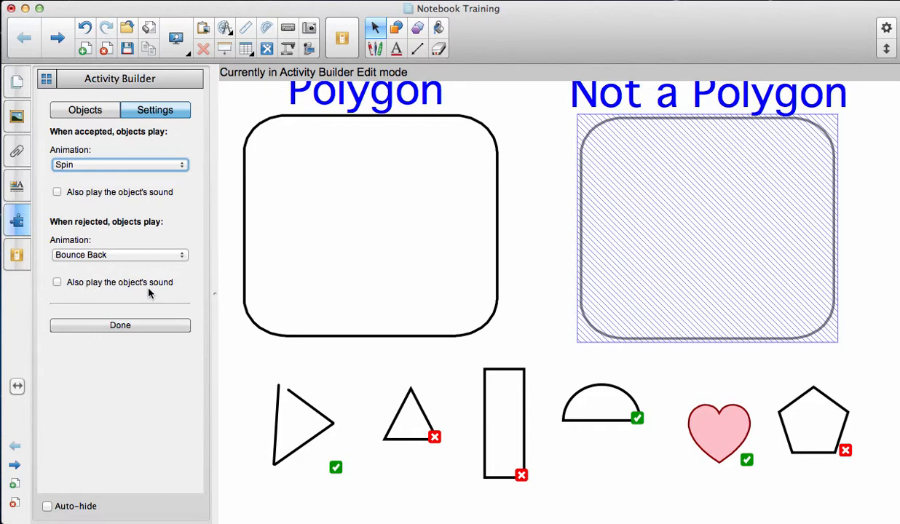
Look through the rectangle's object options for adding a sound, and leave them without choosing anything
click(525, 396)
right_click(525, 397)
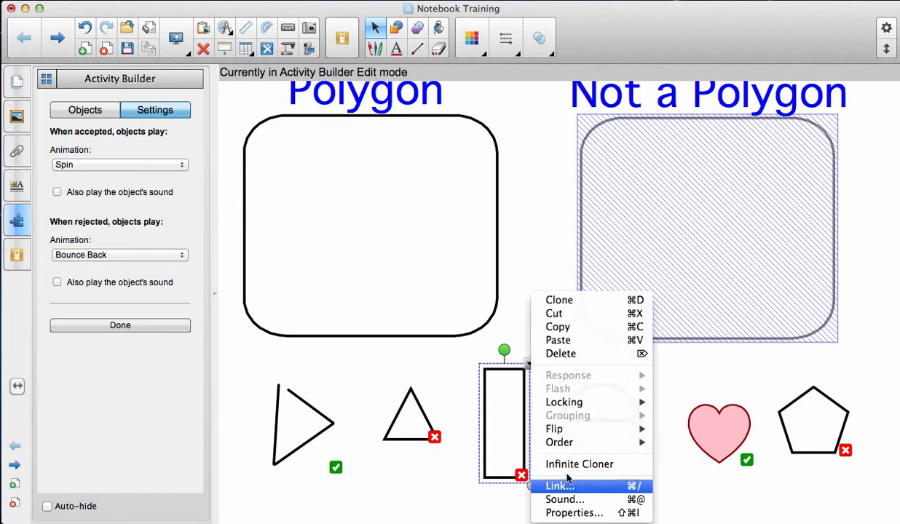
click(451, 362)
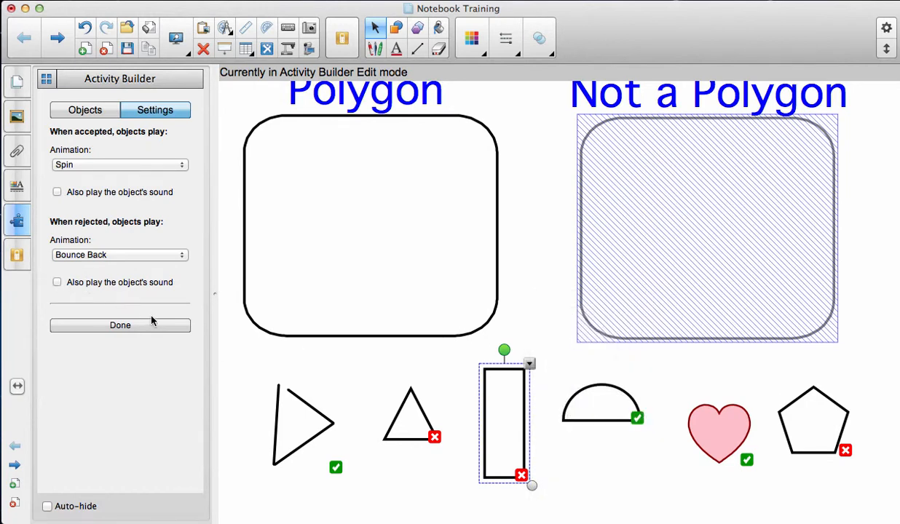
click(551, 379)
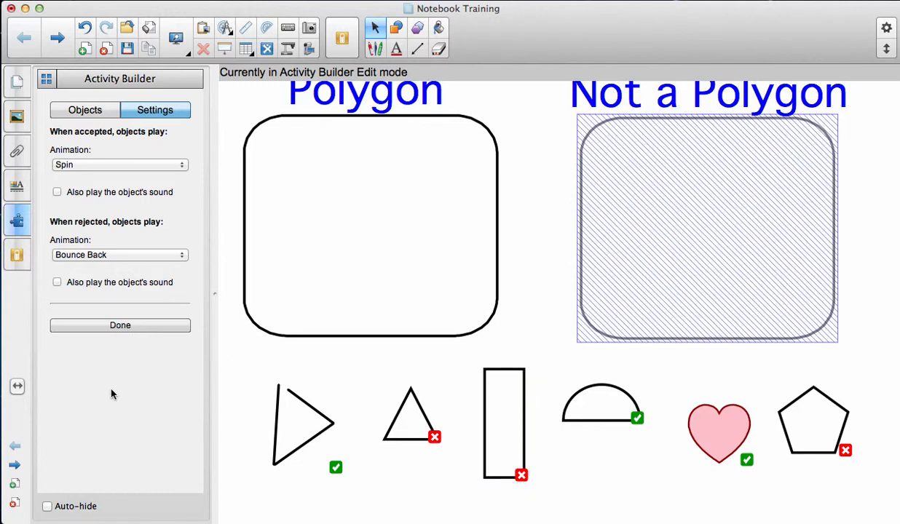
Finish editing the "Not a Polygon" box and test the open triangle in the "Polygon" box and in the "Not a Polygon" box
click(95, 326)
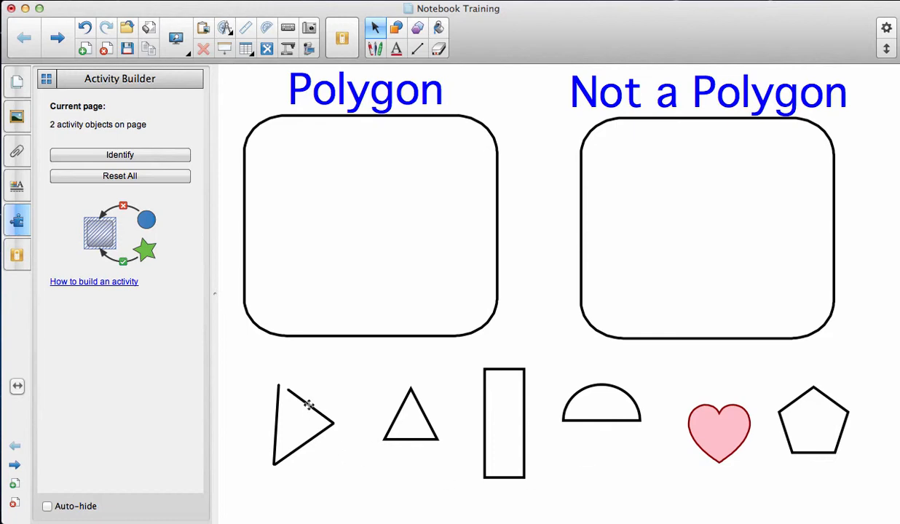
drag(309, 404, 367, 154)
drag(299, 391, 771, 167)
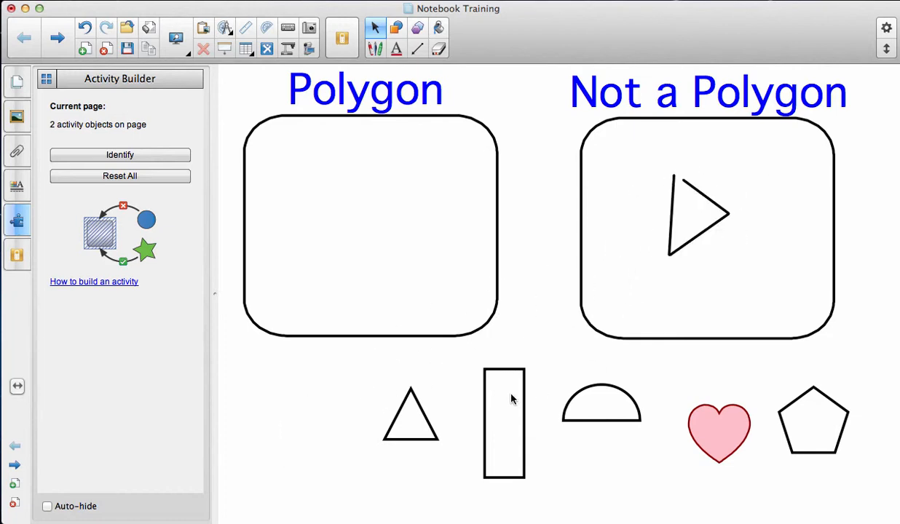
Sort the closed triangle into the "Polygon" box, and try the rectangle in "Not a Polygon" before placing it in "Polygon"
drag(425, 416, 338, 169)
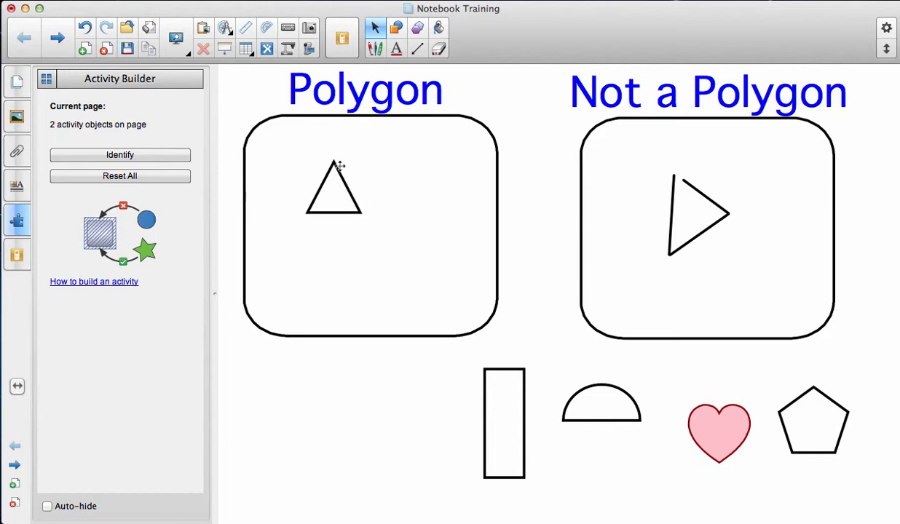
drag(485, 424, 759, 200)
drag(487, 408, 372, 178)
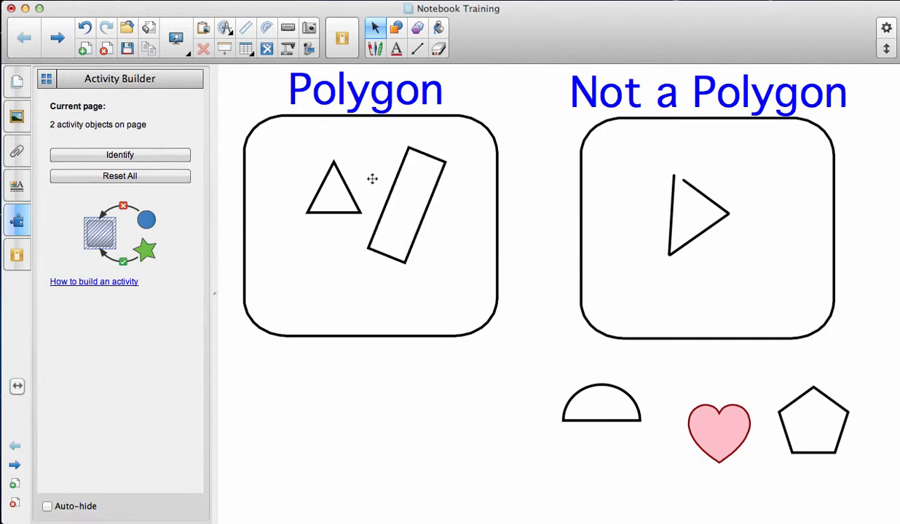
Sort the semicircle and the heart into "Not a Polygon", trying the heart in "Polygon" first, and place the pentagon in "Polygon"
drag(576, 395, 614, 191)
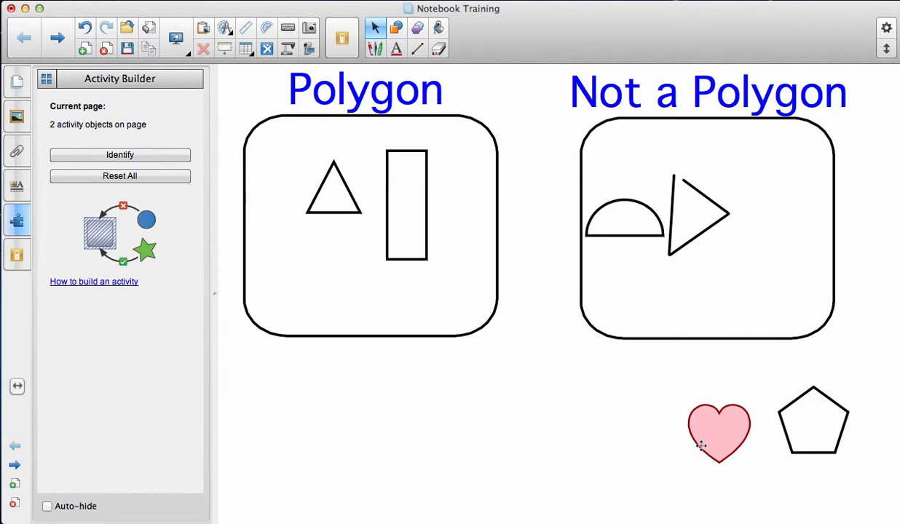
drag(701, 429, 199, 229)
drag(710, 439, 267, 263)
drag(735, 401, 769, 195)
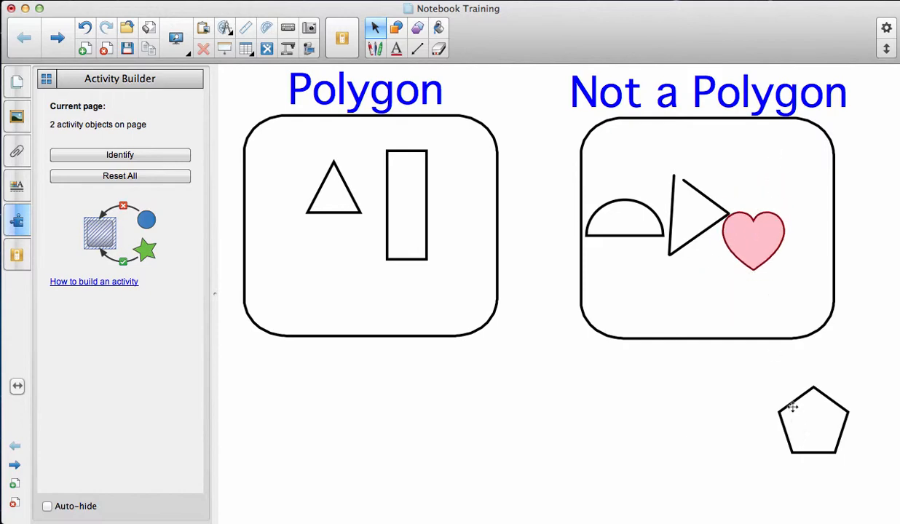
drag(789, 408, 254, 232)
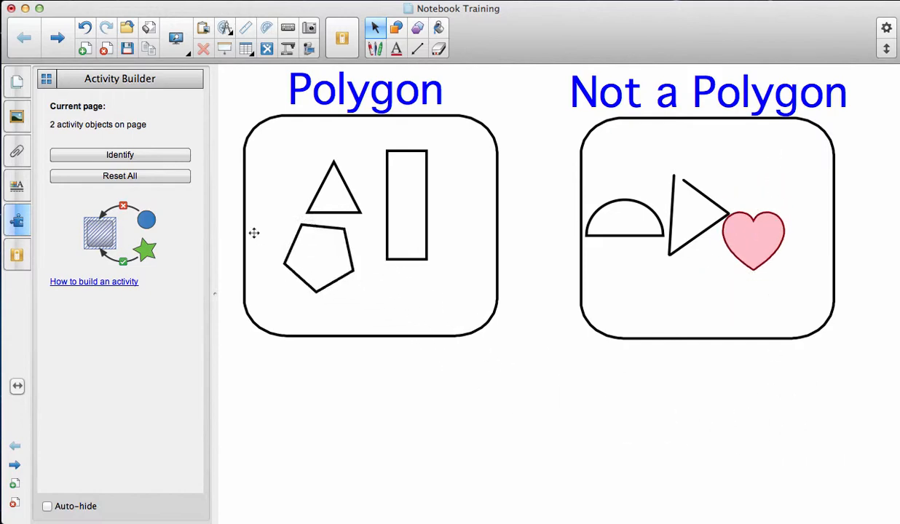